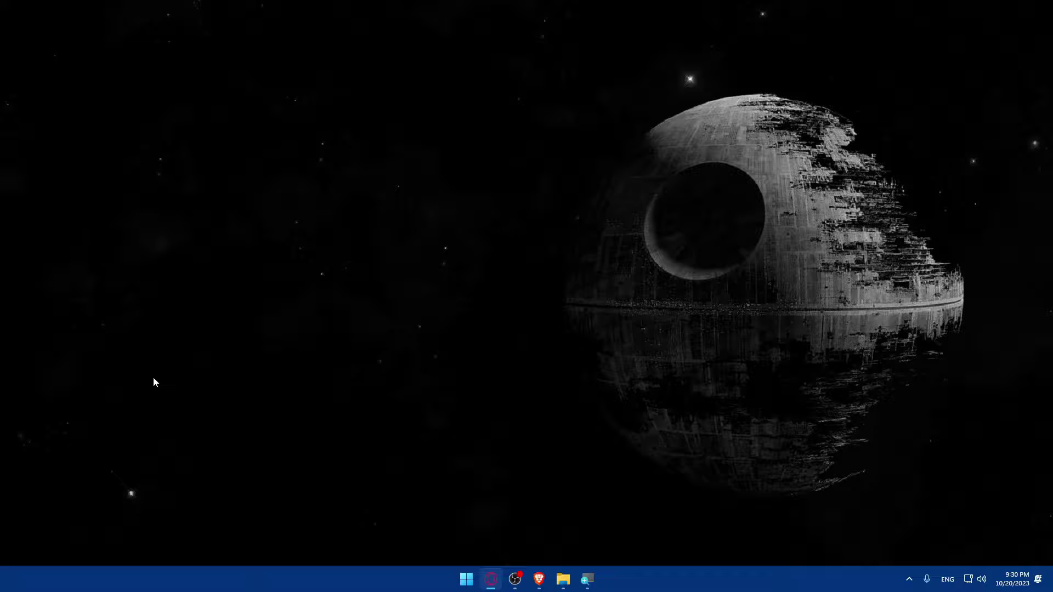
# In Brave, search Google for 'send grid' and open the sendgrid.com homepage from the results
pyautogui.click(538, 579)
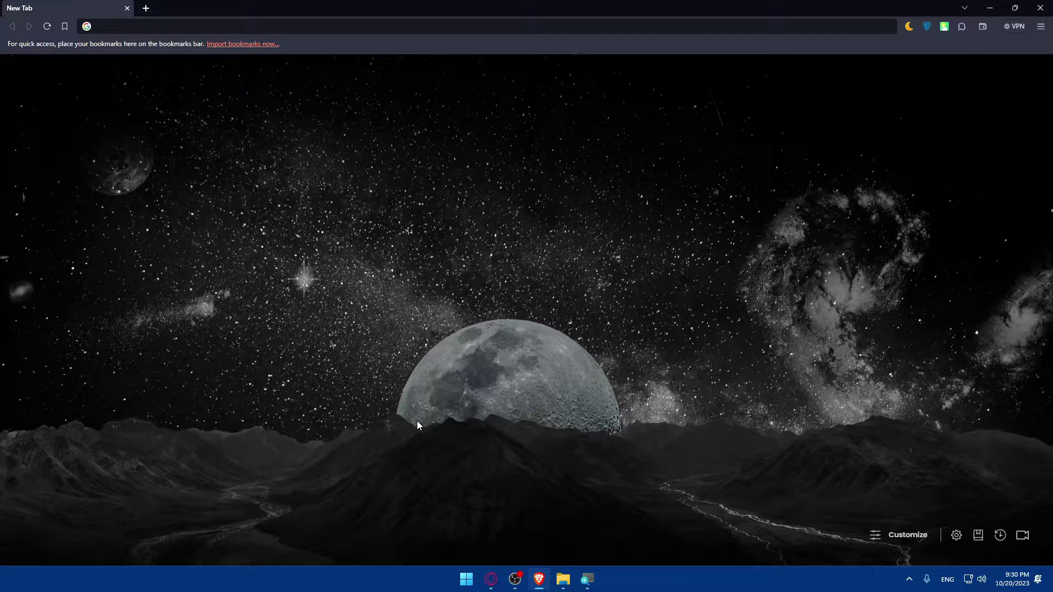
pyautogui.click(199, 23)
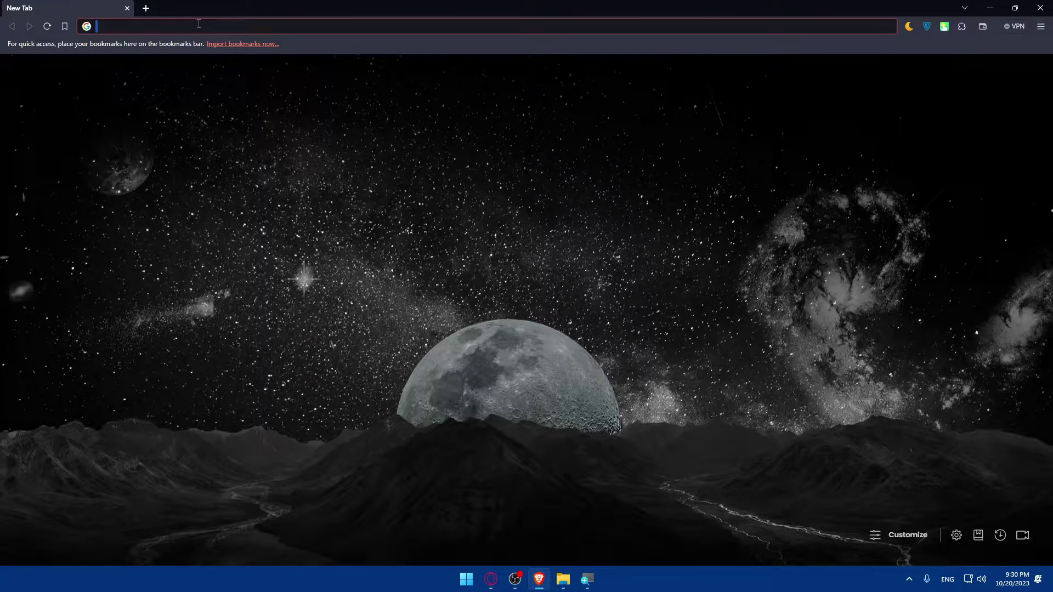
pyautogui.write('send')
pyautogui.press('BackSpace')
pyautogui.press('BackSpace')
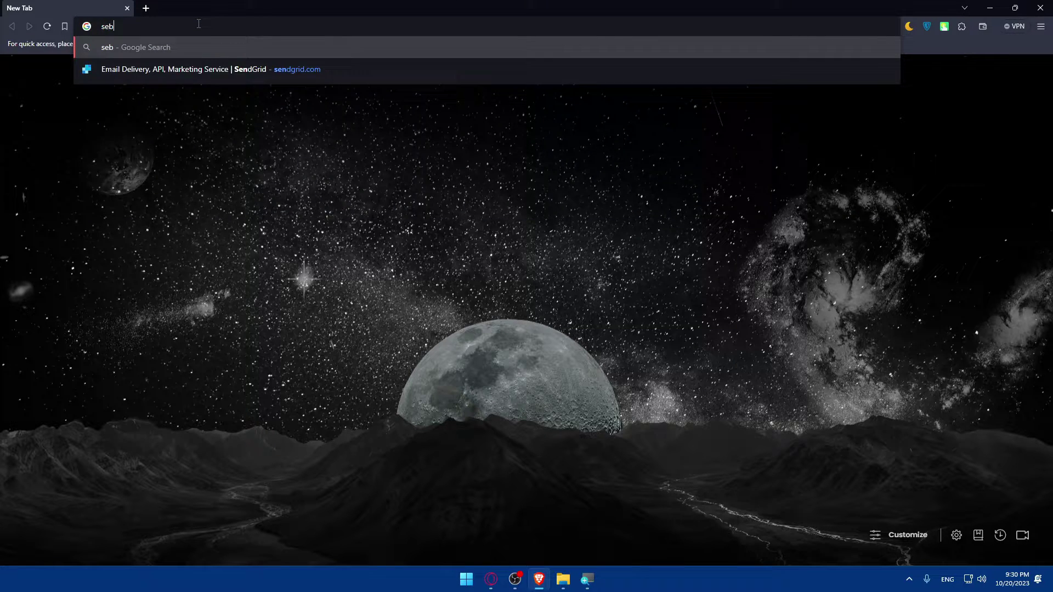
pyautogui.write('d grid')
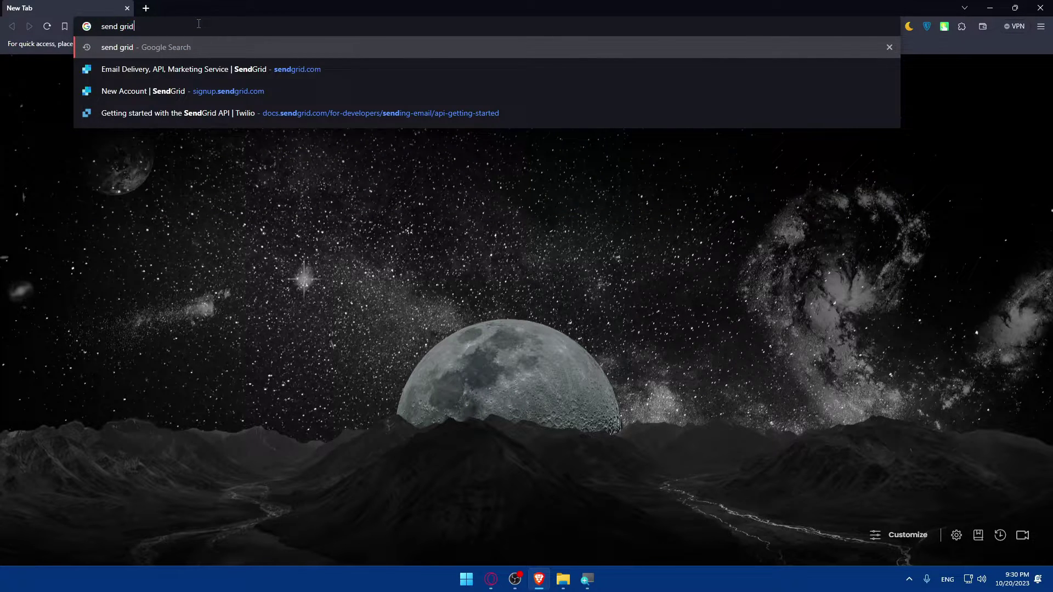
pyautogui.press('Return')
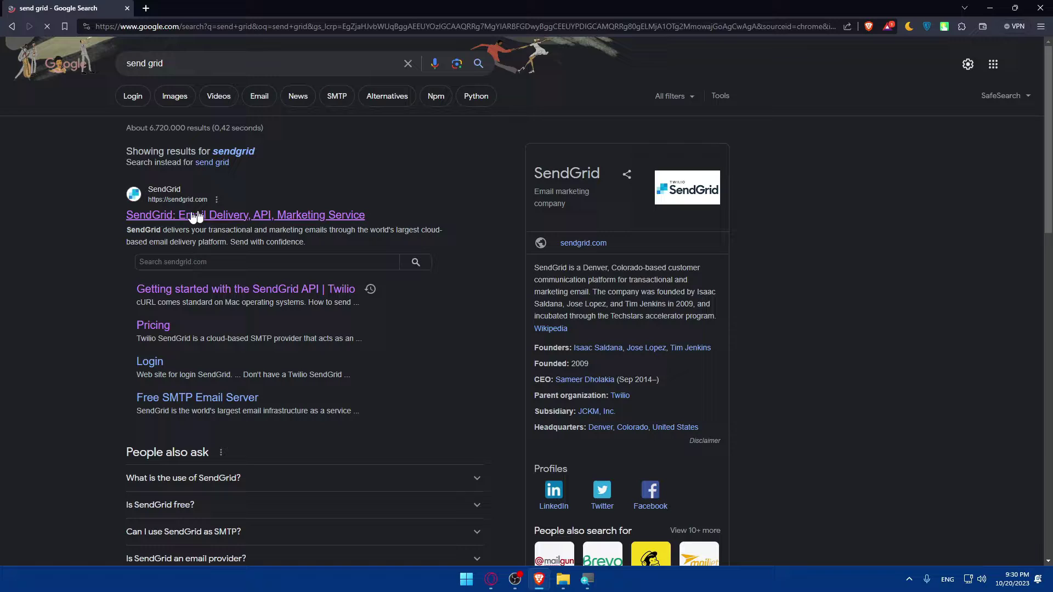
pyautogui.moveTo(383, 216); pyautogui.dragTo(110, 216)
pyautogui.click(113, 216)
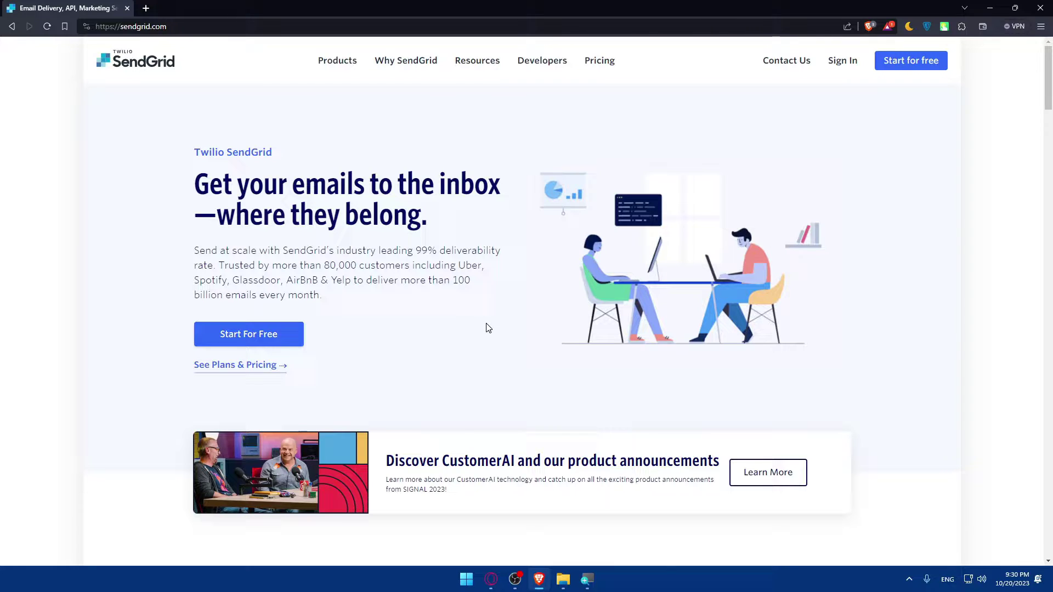
# Scroll down the SendGrid homepage through the Email API and Marketing Campaigns product features
pyautogui.scroll(-6, 488, 328)
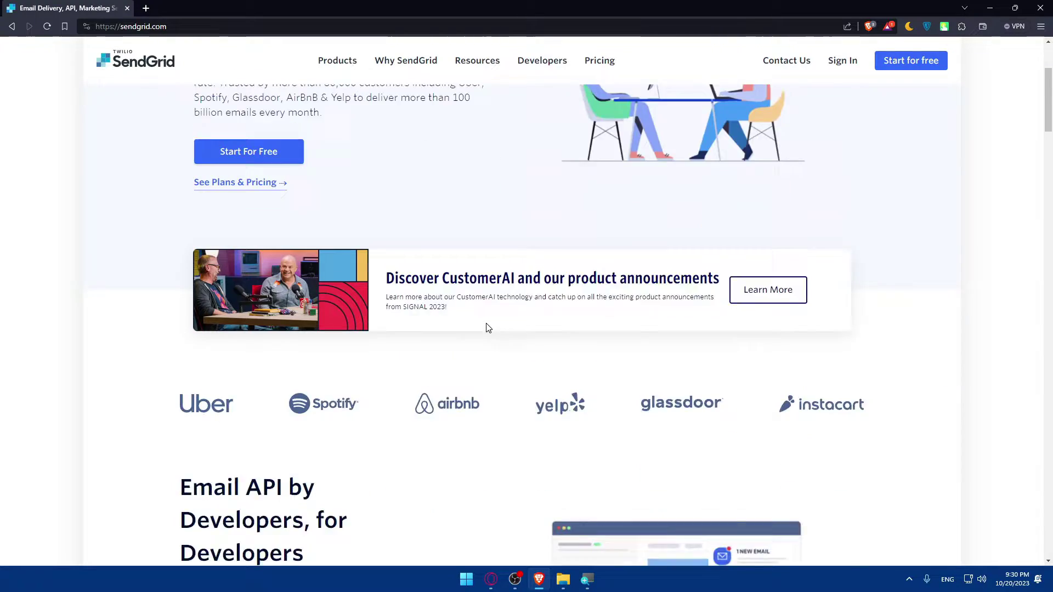
pyautogui.scroll(-2, 478, 328)
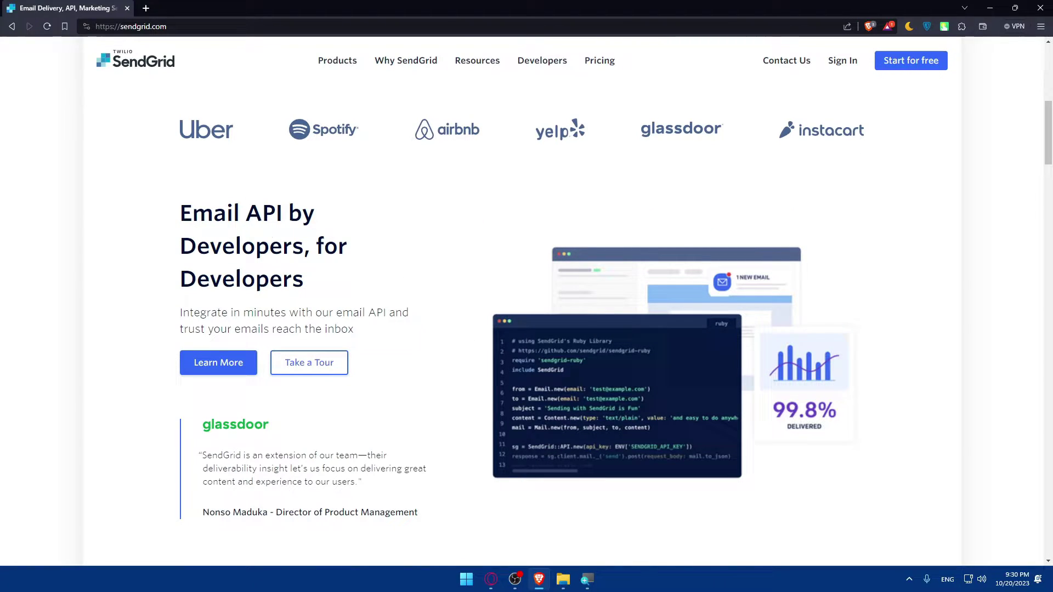
pyautogui.scroll(-6, 245, 269)
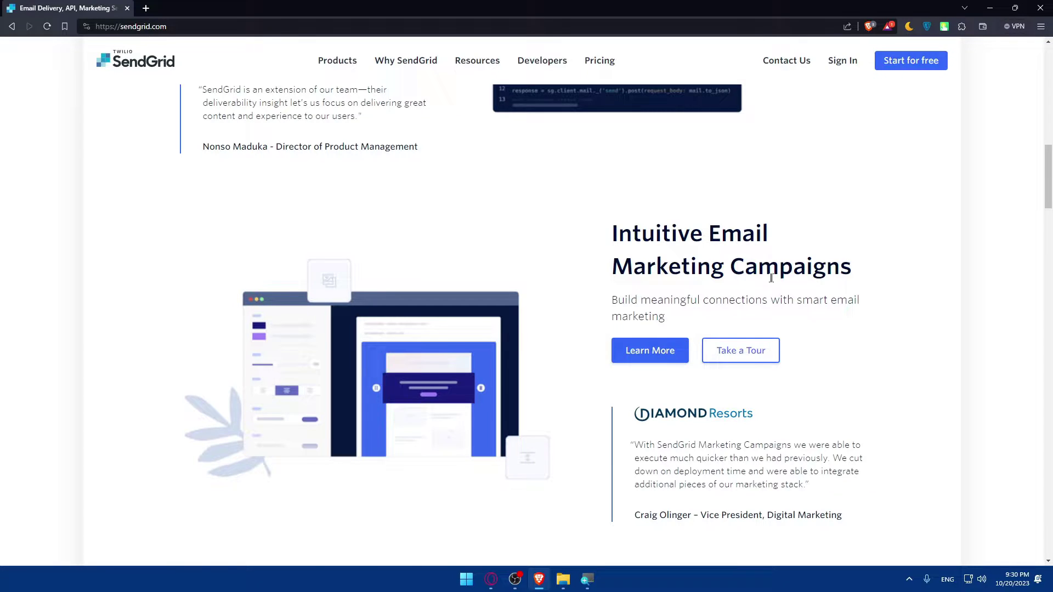
pyautogui.scroll(-6, 771, 279)
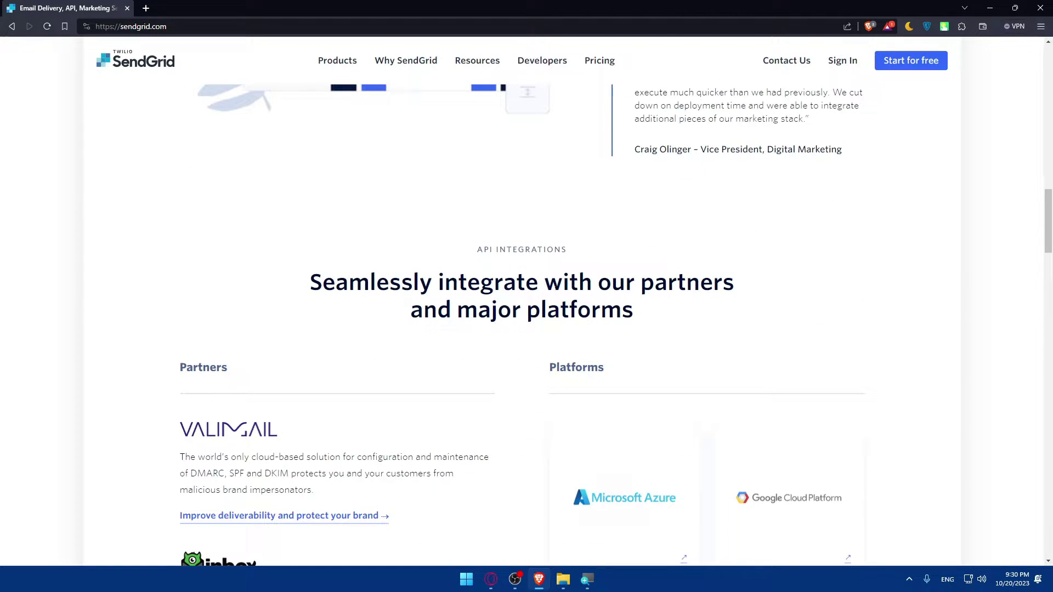
pyautogui.scroll(-3, 609, 299)
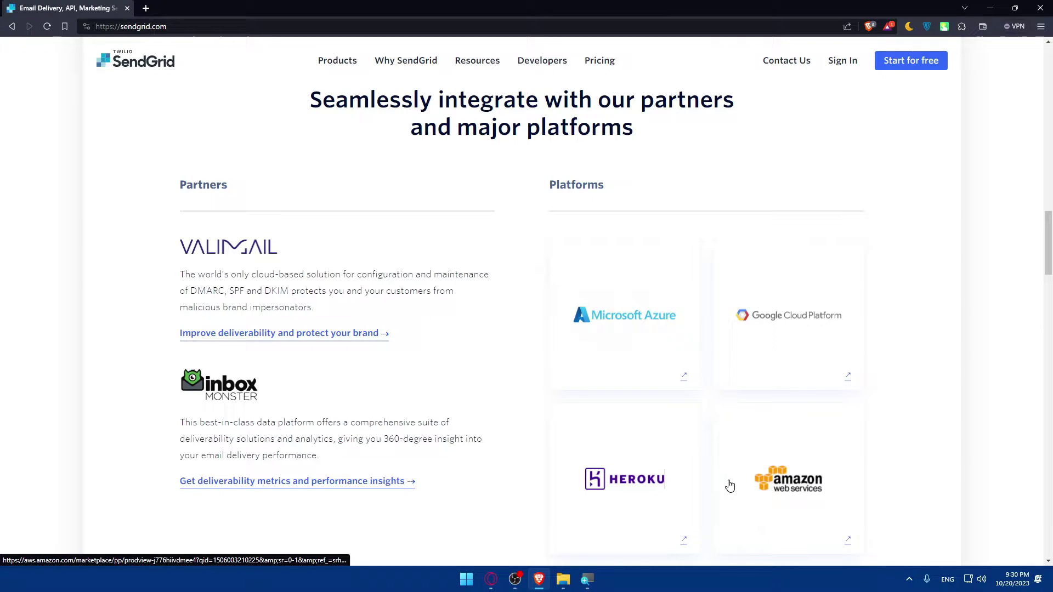
pyautogui.scroll(-7, 505, 418)
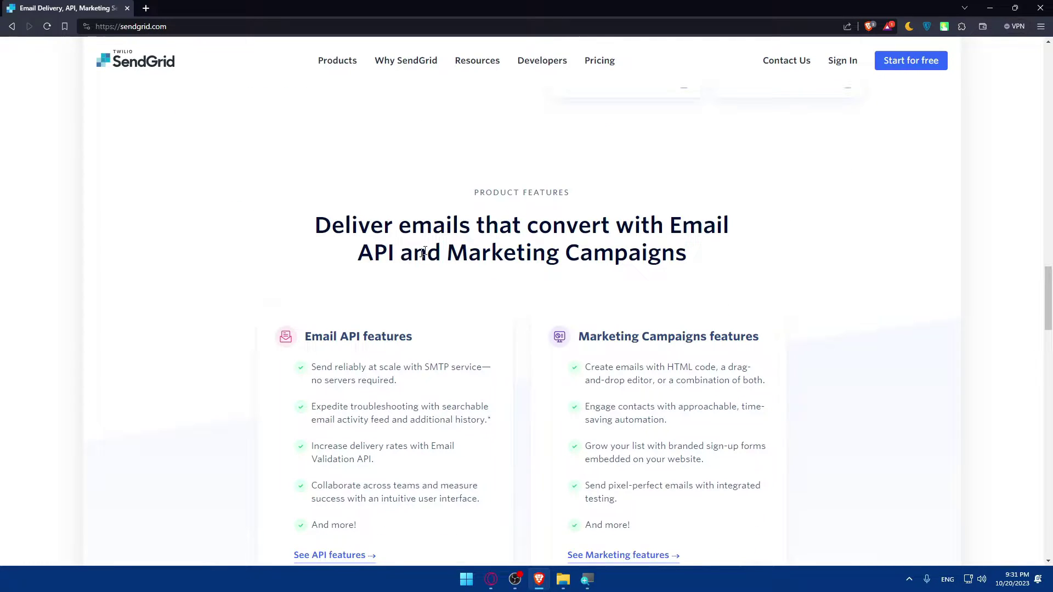
pyautogui.scroll(-2, 491, 273)
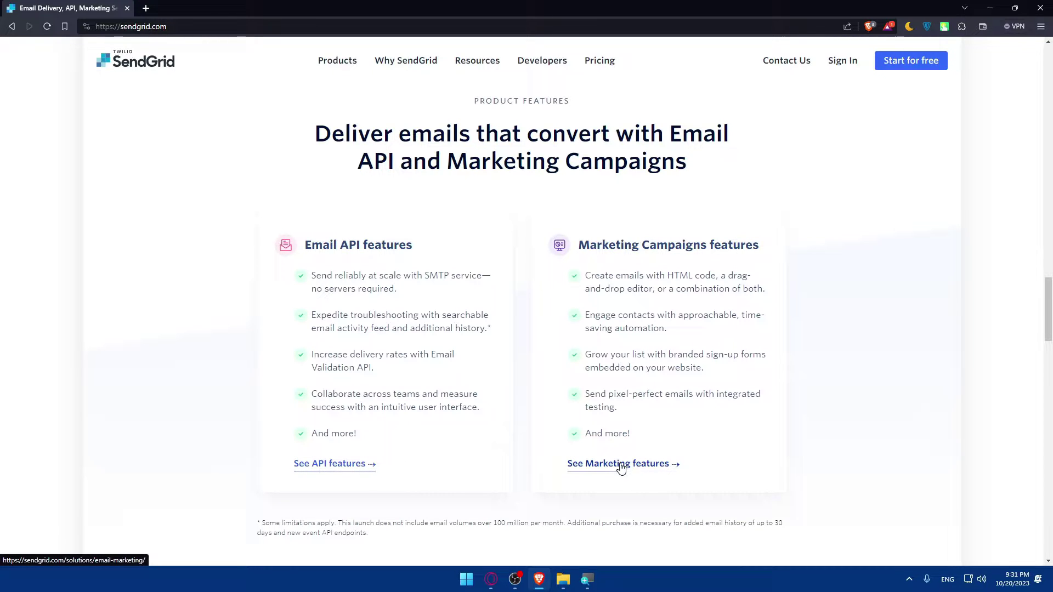
# Browse the Email API features page, then go back to the homepage
pyautogui.click(350, 468)
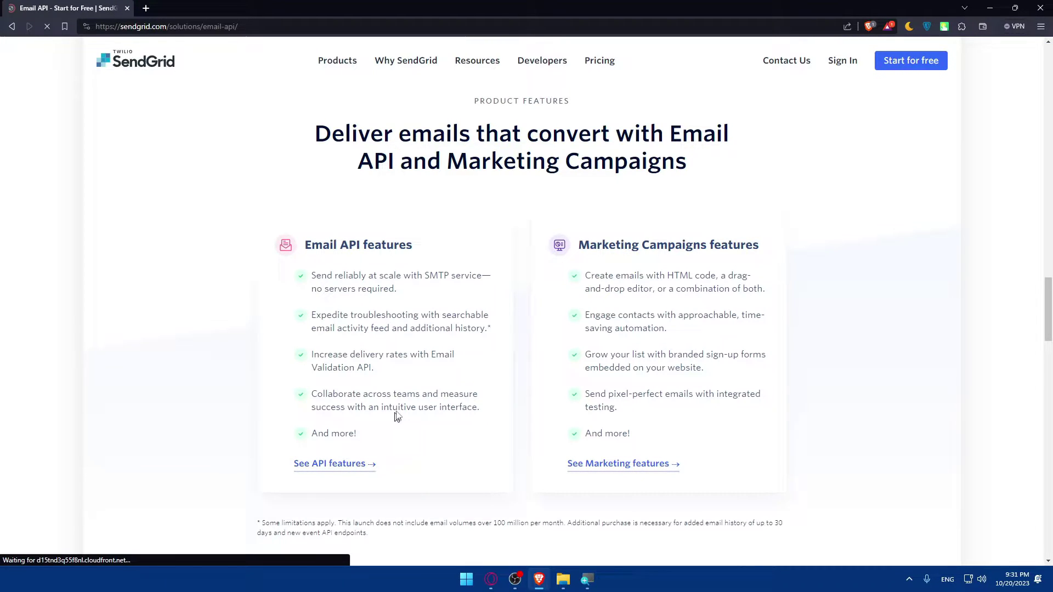
pyautogui.scroll(-13, 396, 388)
pyautogui.scroll(12, 412, 381)
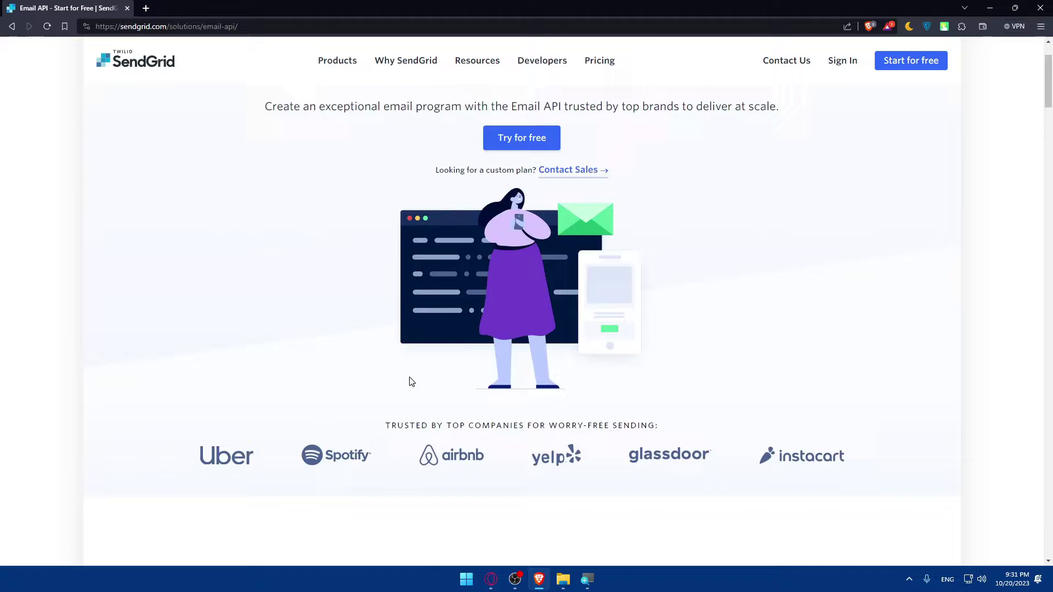
pyautogui.scroll(-10, 412, 383)
pyautogui.scroll(-18, 413, 383)
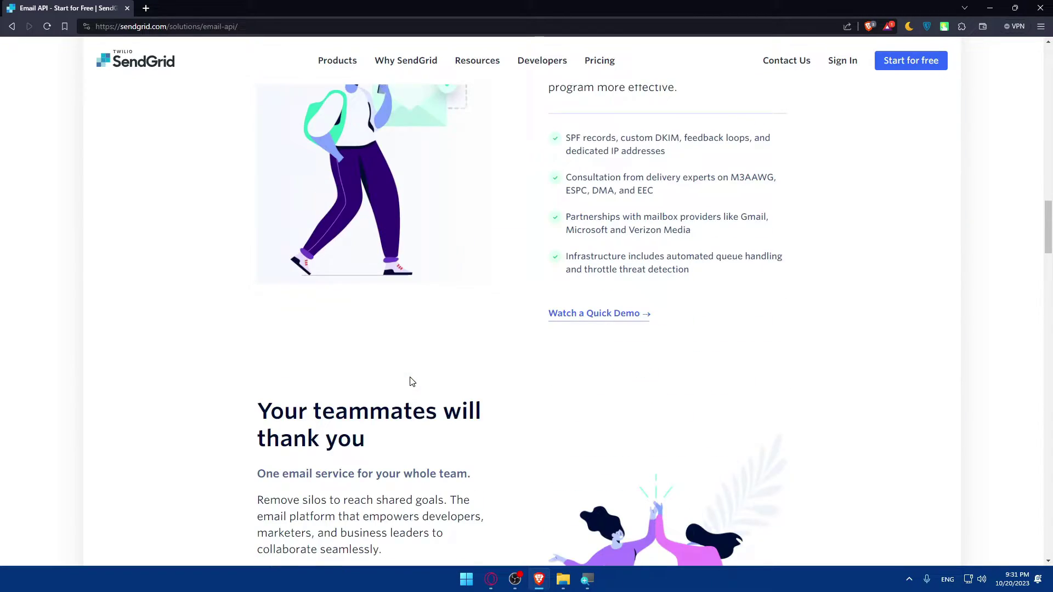
pyautogui.scroll(-18, 412, 382)
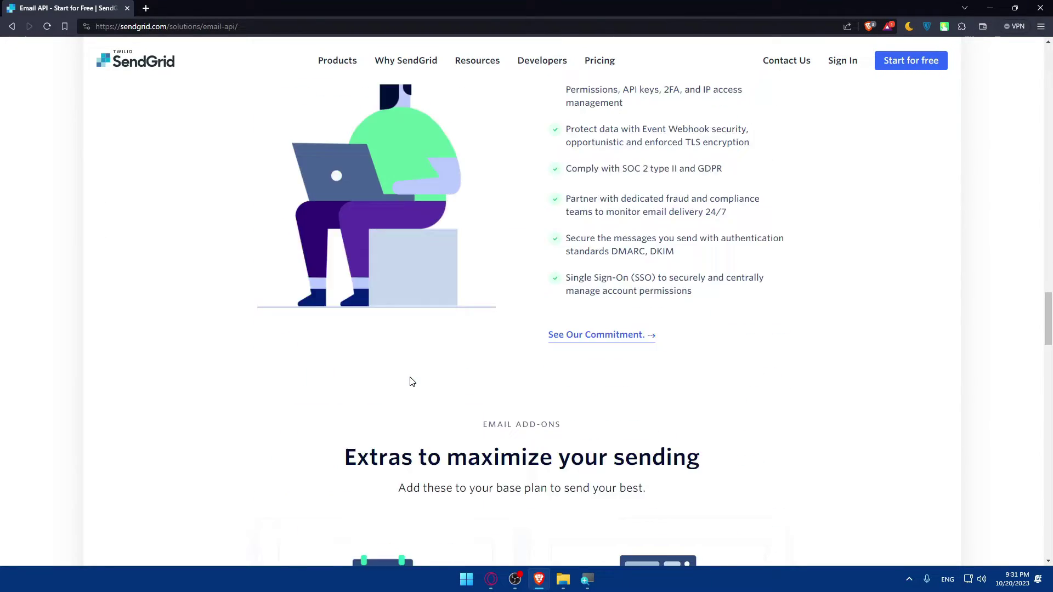
pyautogui.scroll(-18, 413, 383)
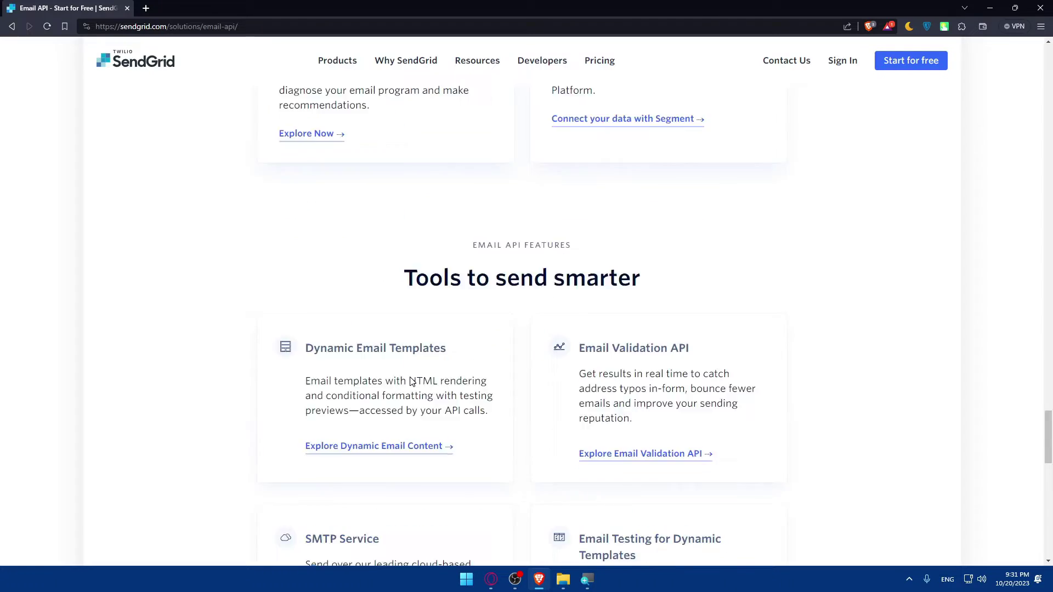
pyautogui.scroll(-6, 411, 378)
pyautogui.hotkey('alt', 'Left')
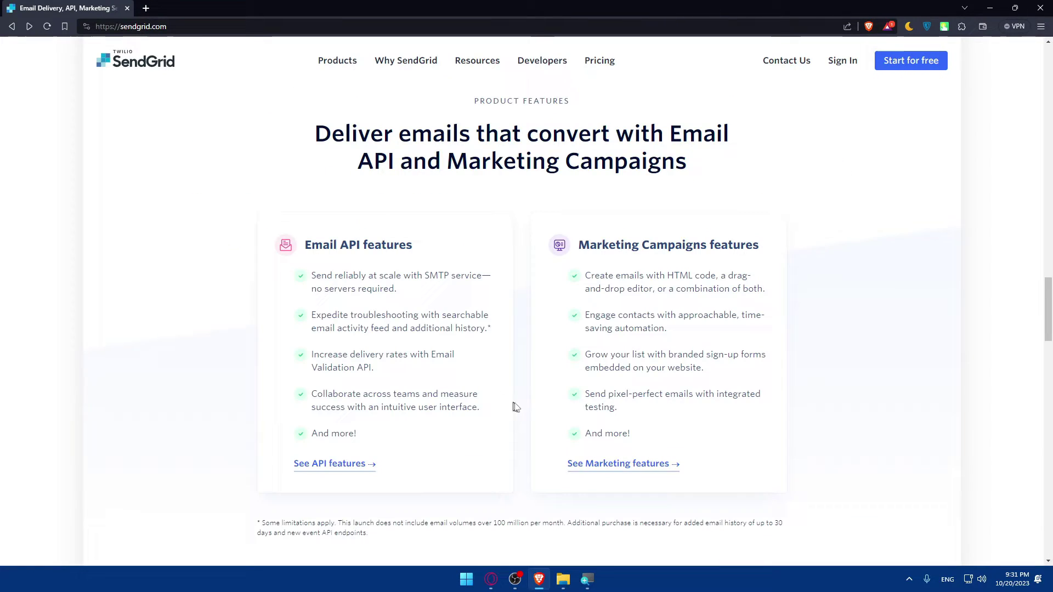
# Browse the Email Marketing features page, then go back
pyautogui.click(587, 470)
pyautogui.scroll(-8, 538, 420)
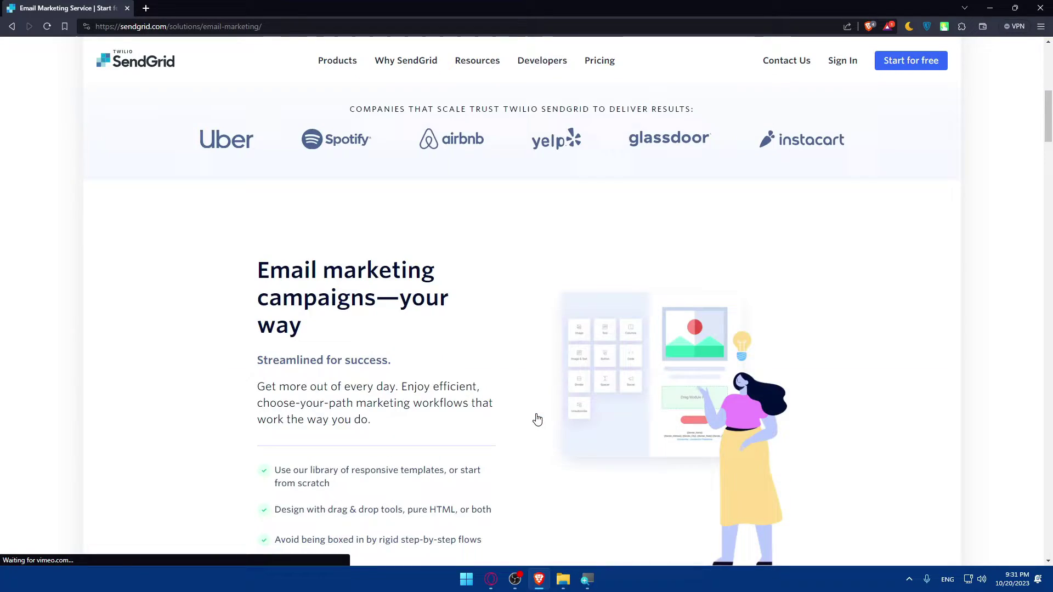
pyautogui.scroll(-3, 538, 419)
pyautogui.scroll(-5, 538, 419)
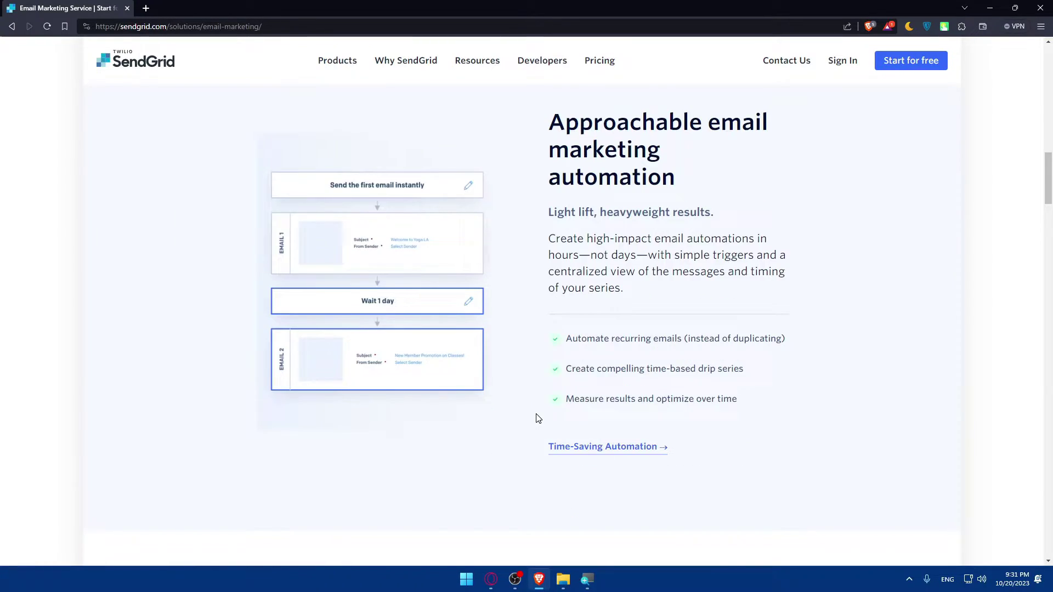
pyautogui.scroll(-8, 538, 420)
pyautogui.scroll(-5, 538, 419)
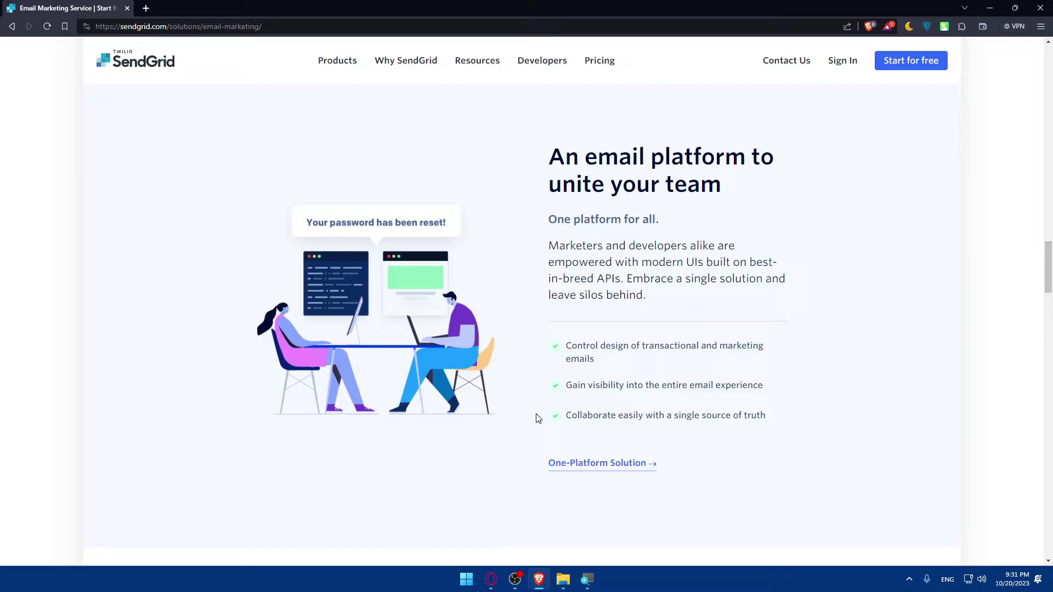
pyautogui.scroll(-5, 538, 420)
pyautogui.scroll(-20, 538, 420)
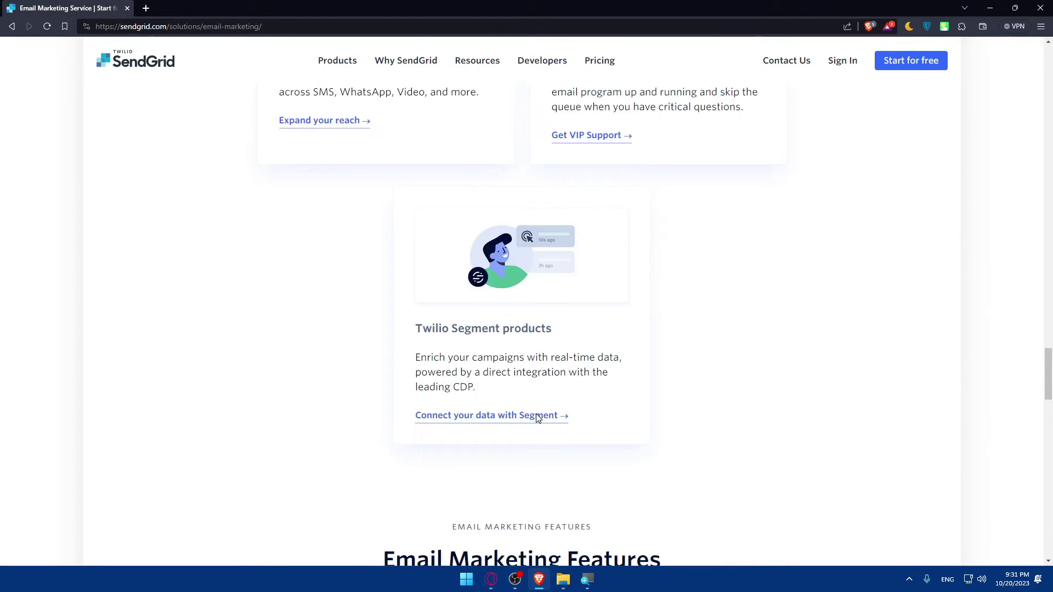
pyautogui.scroll(-4, 537, 416)
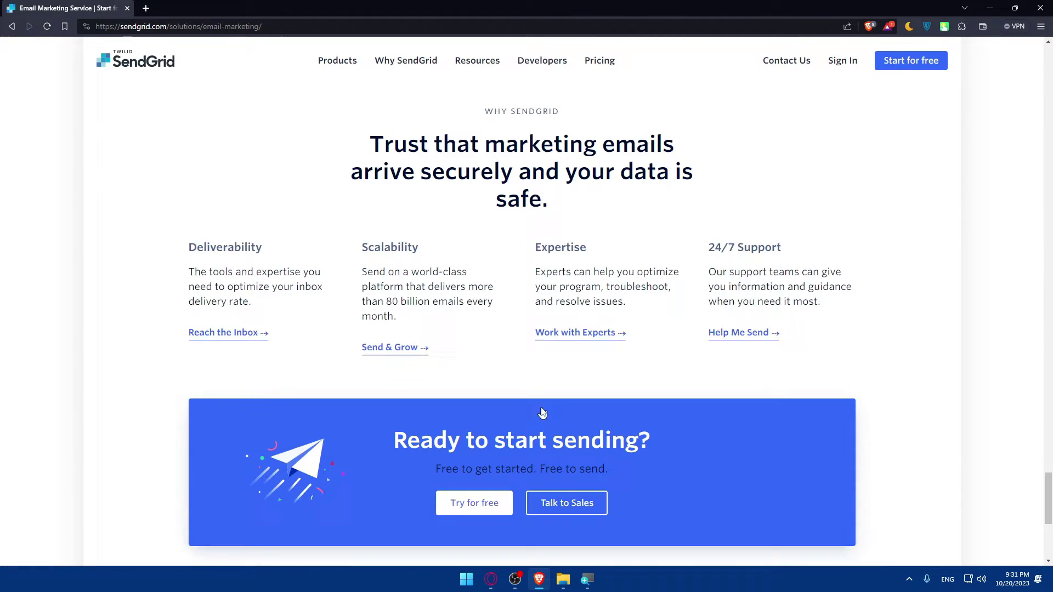
pyautogui.hotkey('alt', 'Left')
pyautogui.hotkey('alt', 'Left')
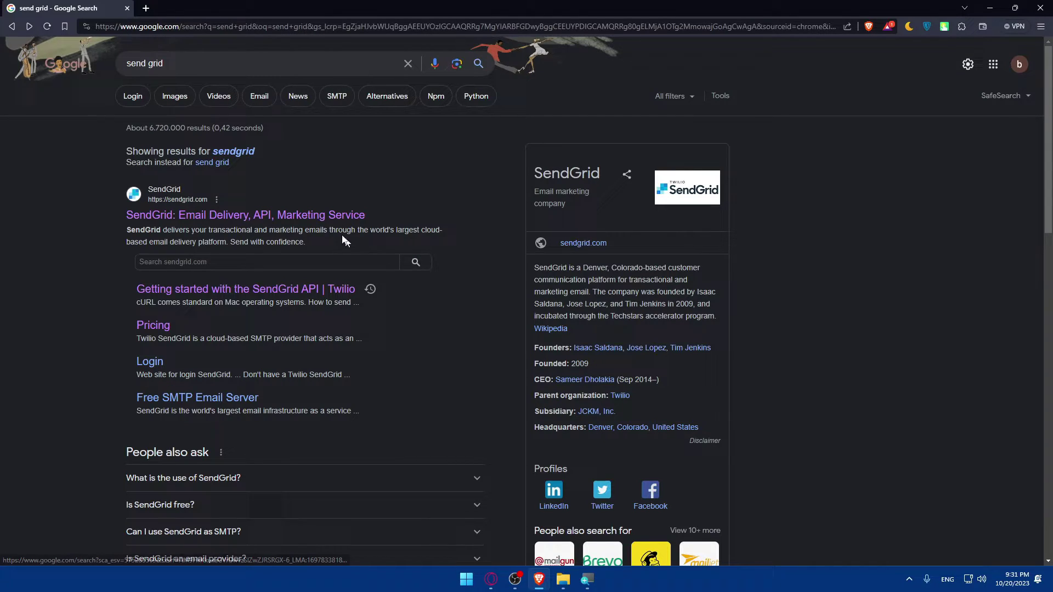
# Return to the SendGrid homepage and start the free account signup
pyautogui.click(341, 215)
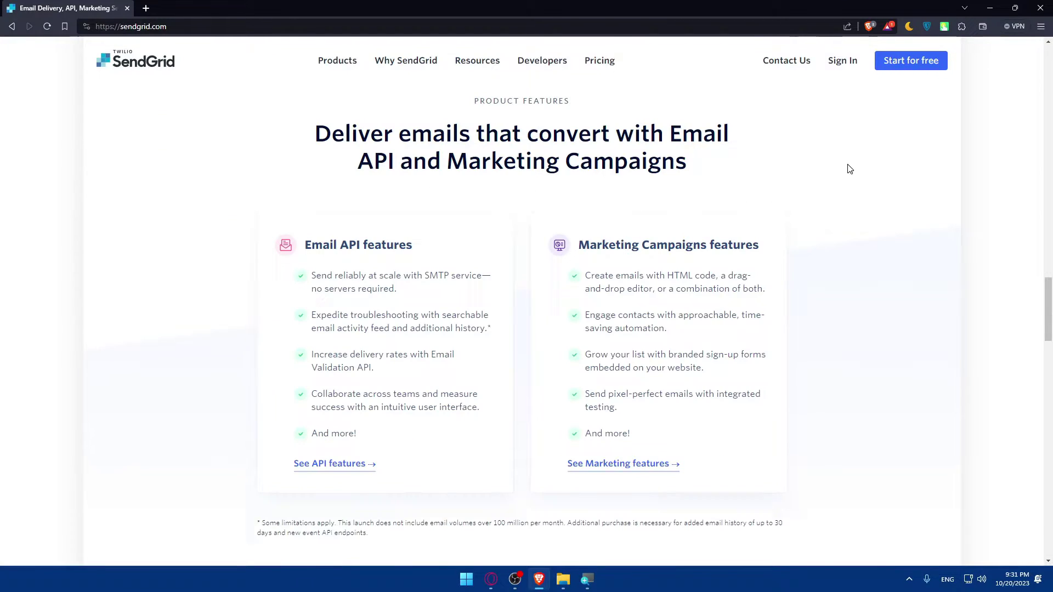
pyautogui.scroll(10, 847, 165)
pyautogui.scroll(5, 848, 160)
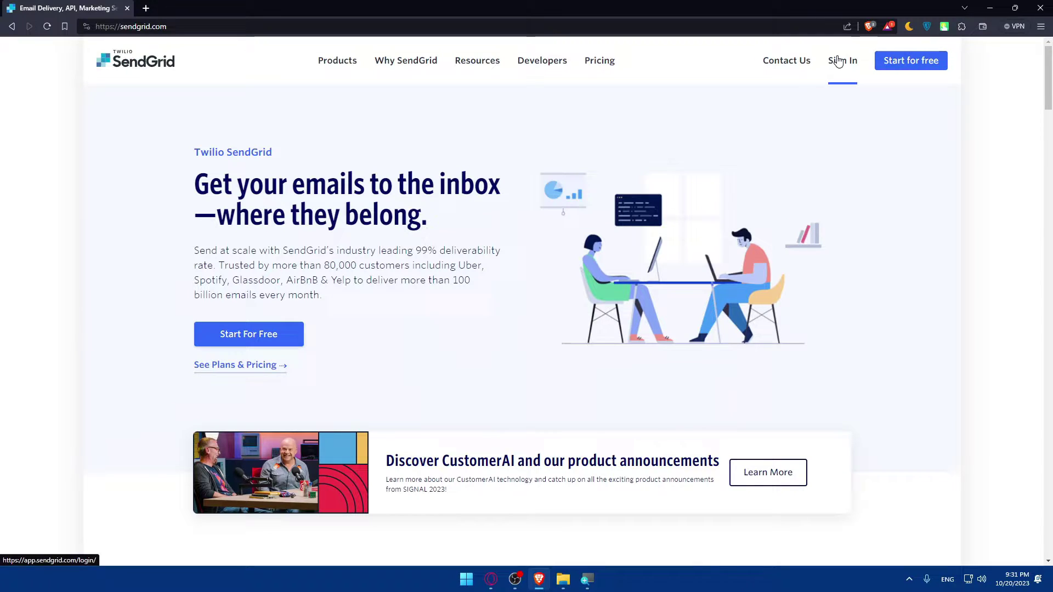
pyautogui.click(838, 61)
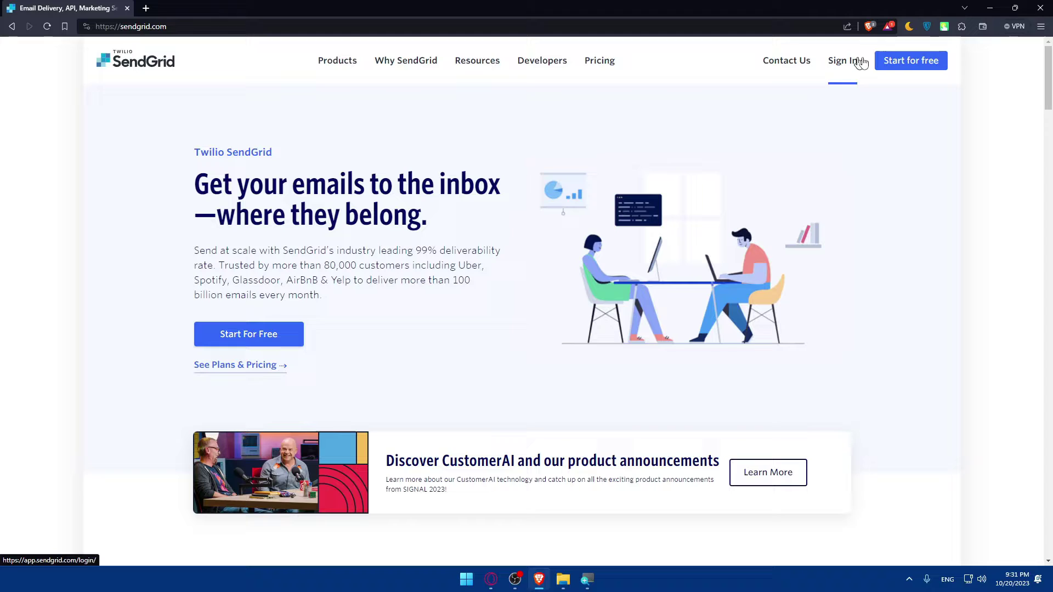
pyautogui.click(894, 64)
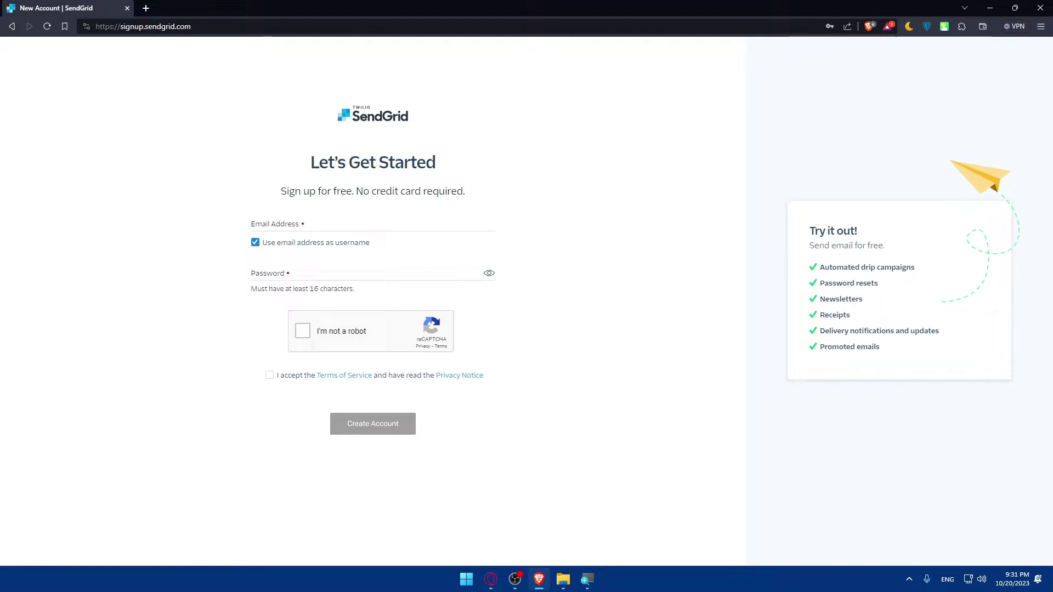
# Enter the sign-up e-mail address in the Email Address field
pyautogui.click(285, 225)
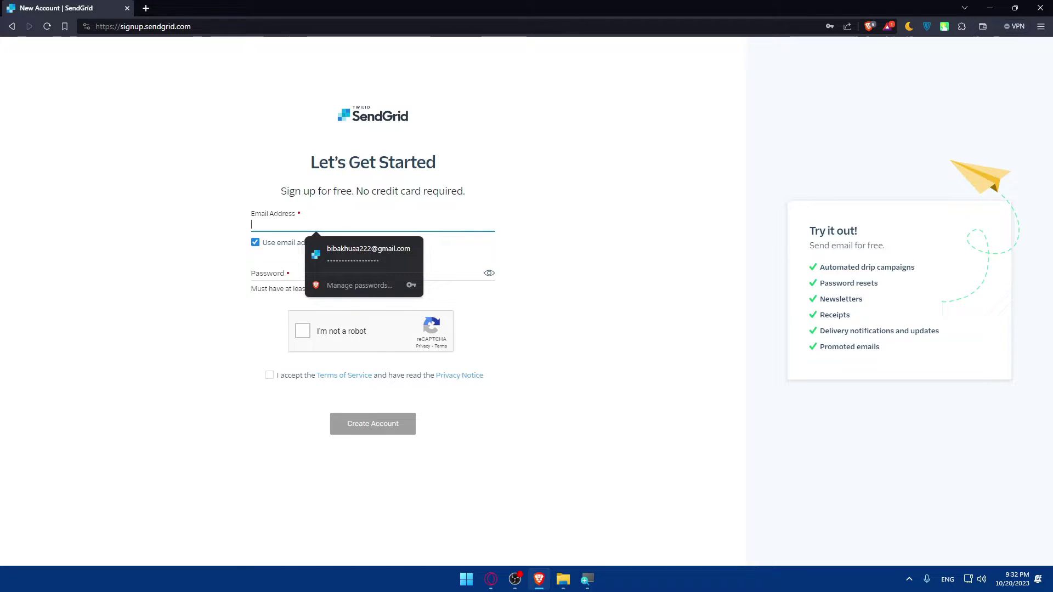
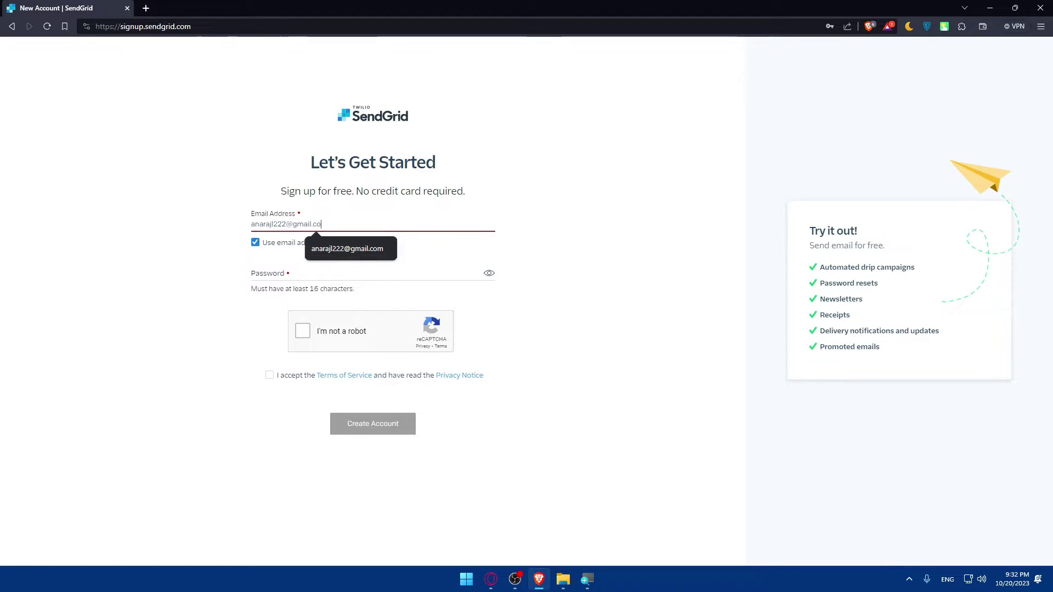
# Turn off 'Use email address as username' and enter a custom username
pyautogui.click(255, 243)
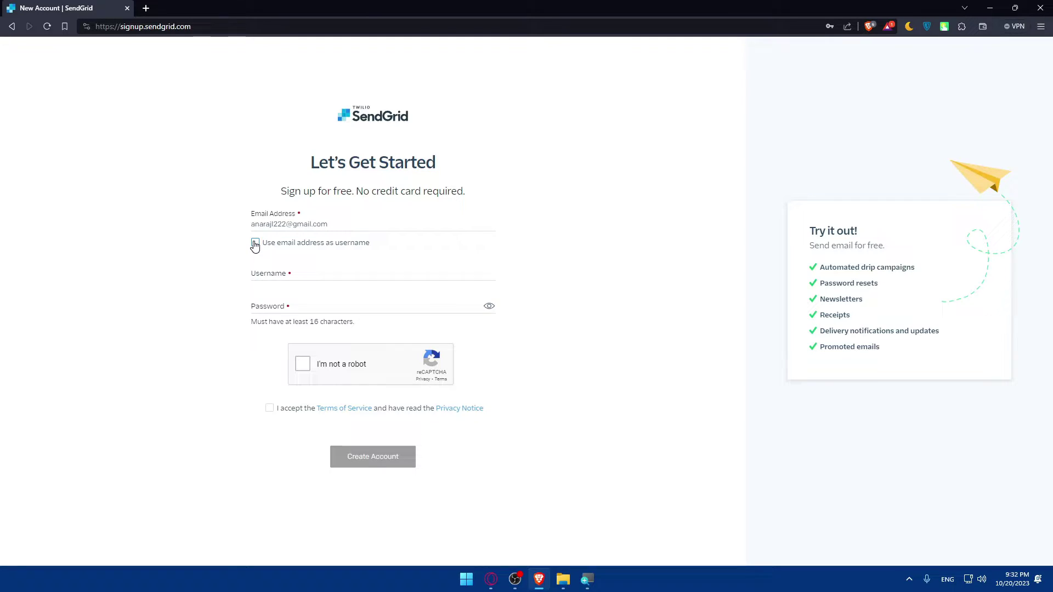
pyautogui.click(269, 274)
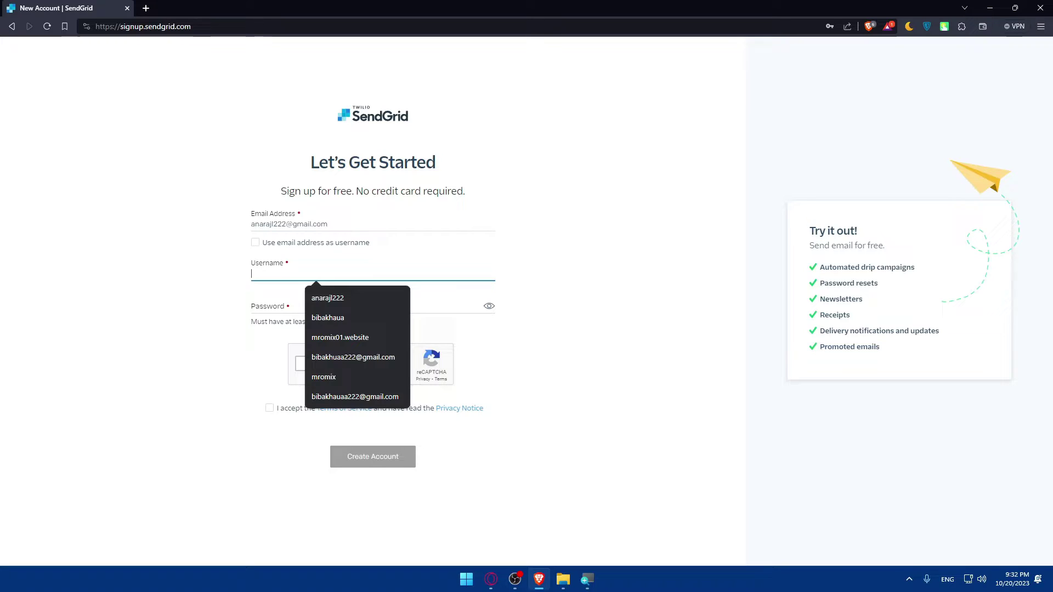
pyautogui.write('ana')
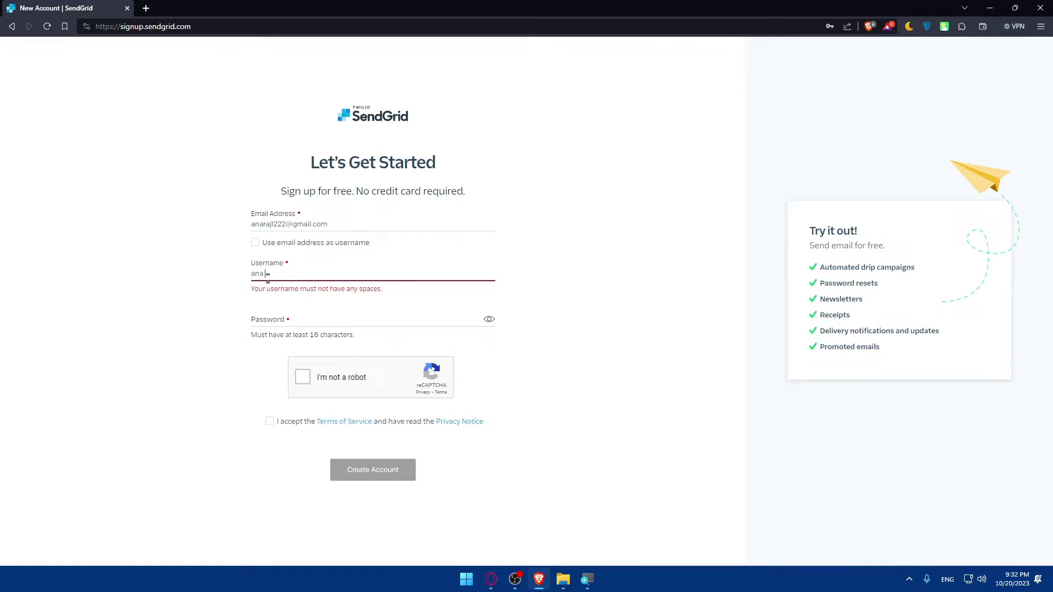
pyautogui.press('BackSpace')
pyautogui.press('BackSpace')
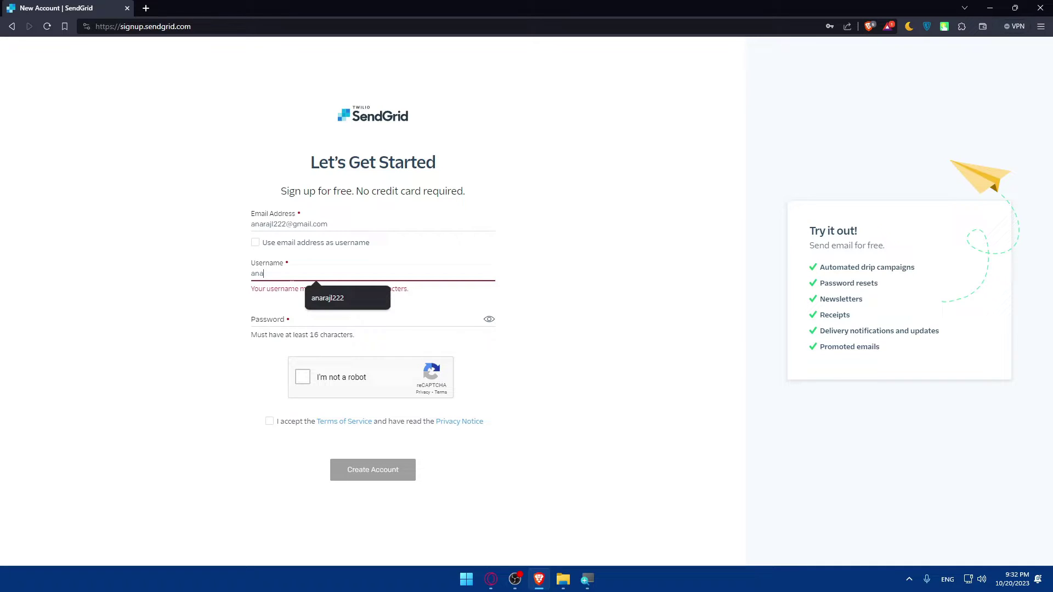
pyautogui.press('BackSpace')
pyautogui.press('BackSpace')
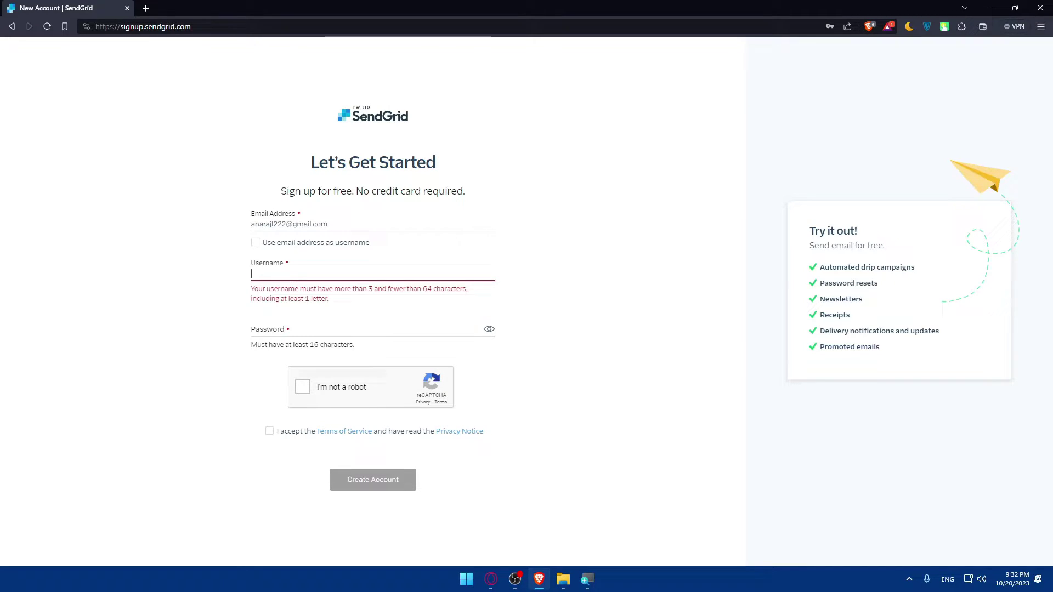
pyautogui.write('Mr')
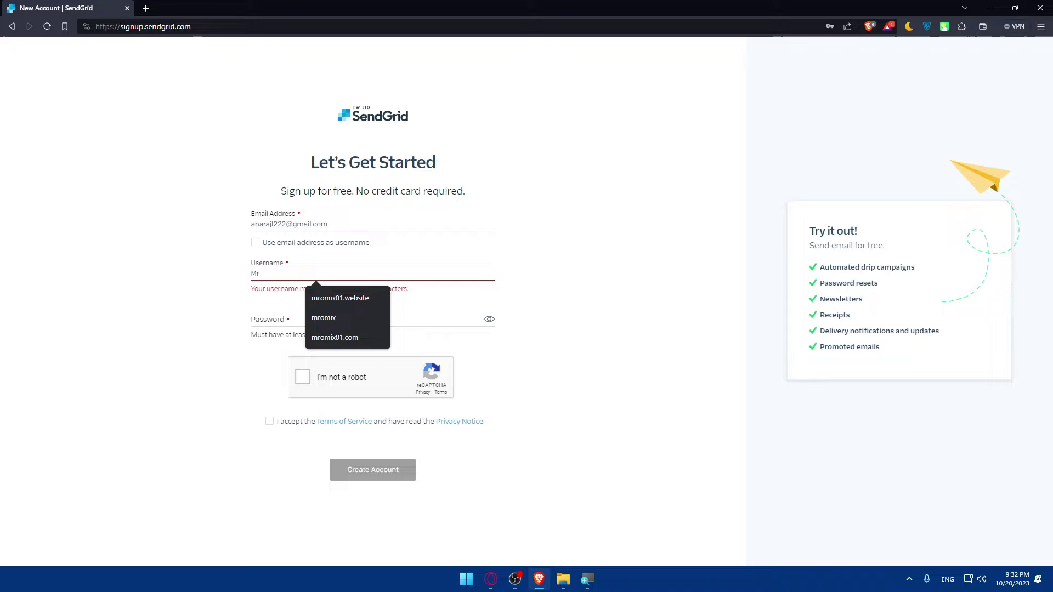
pyautogui.write('a')
pyautogui.press('BackSpace')
# Finish the username and enter an account password of at least 16 characters
pyautogui.write('Tester')
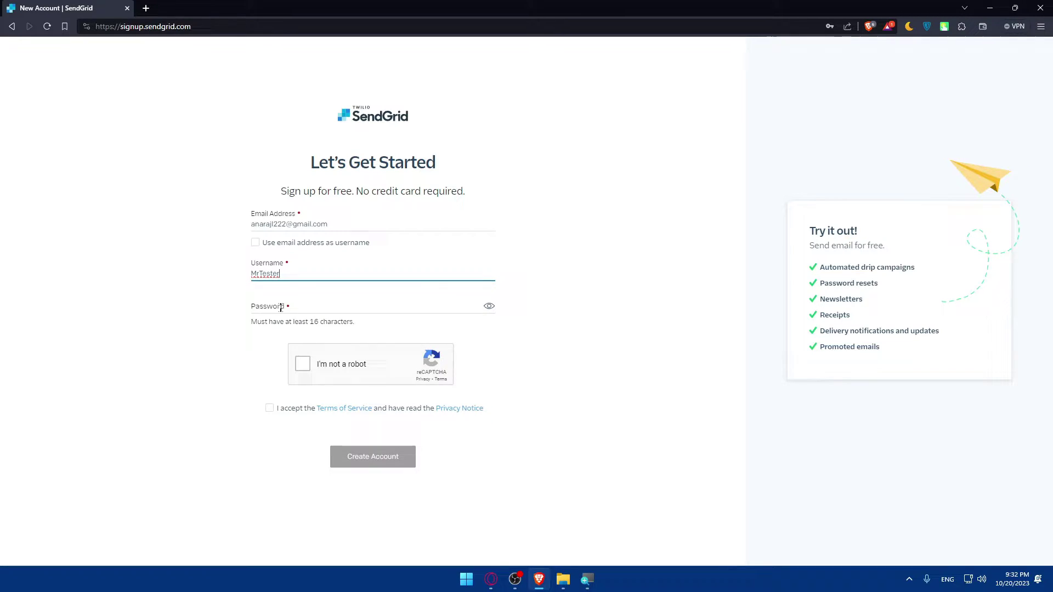
pyautogui.click(281, 308)
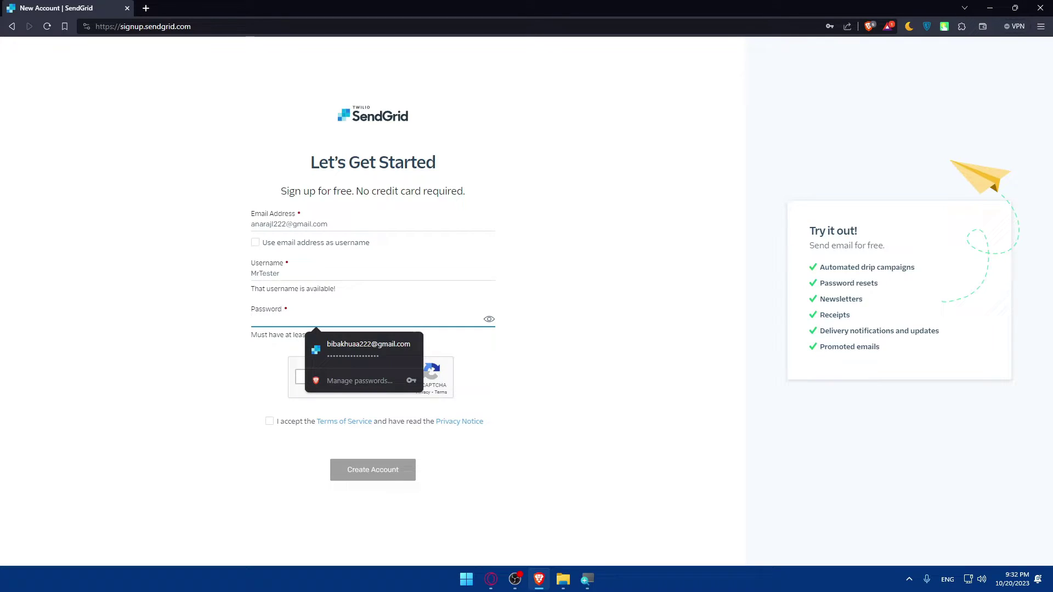
pyautogui.click(223, 380)
pyautogui.click(329, 320)
pyautogui.write('••')
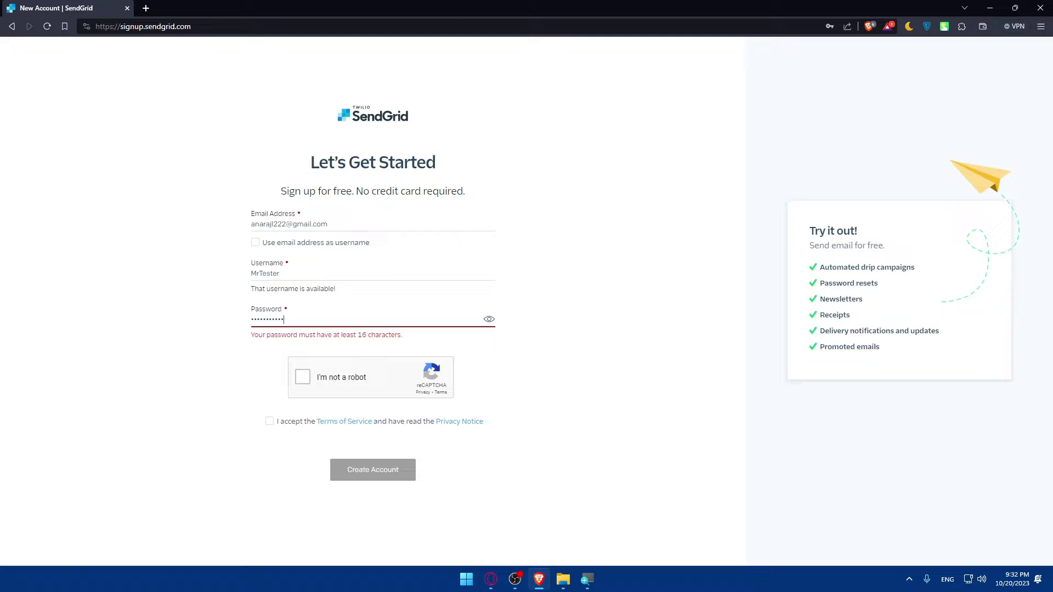
pyautogui.write('••')
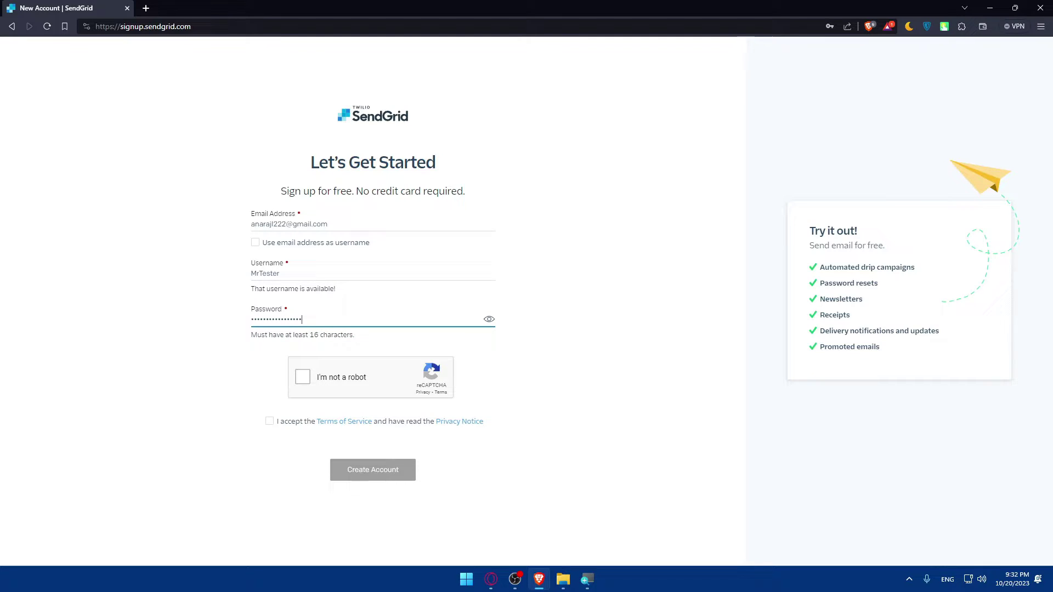
pyautogui.click(223, 360)
# Pass the reCAPTCHA car-image check and open Terms of Service and Privacy Notice in background tabs
pyautogui.click(303, 378)
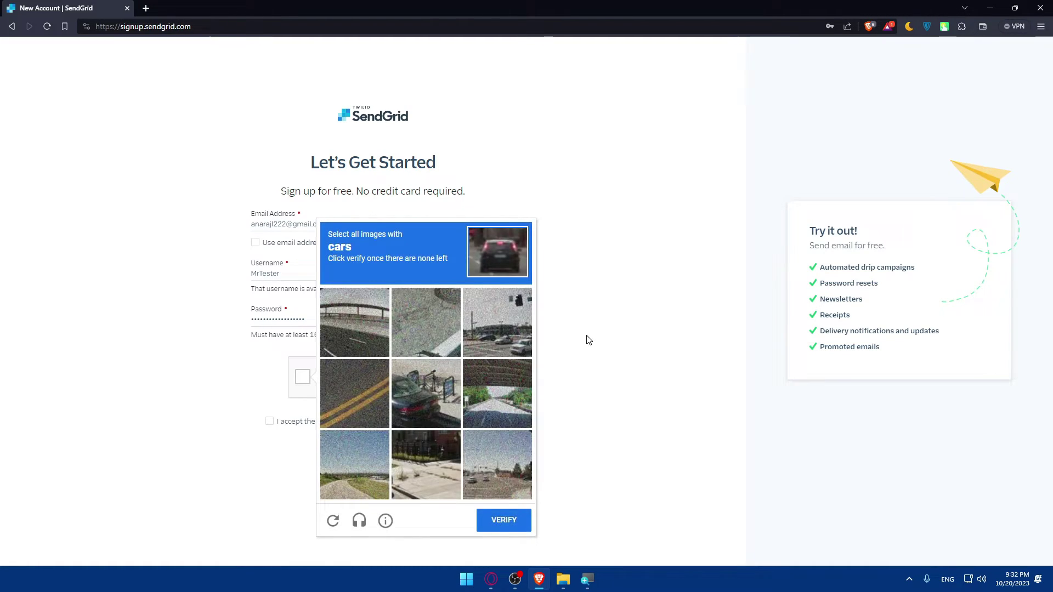
pyautogui.click(586, 340)
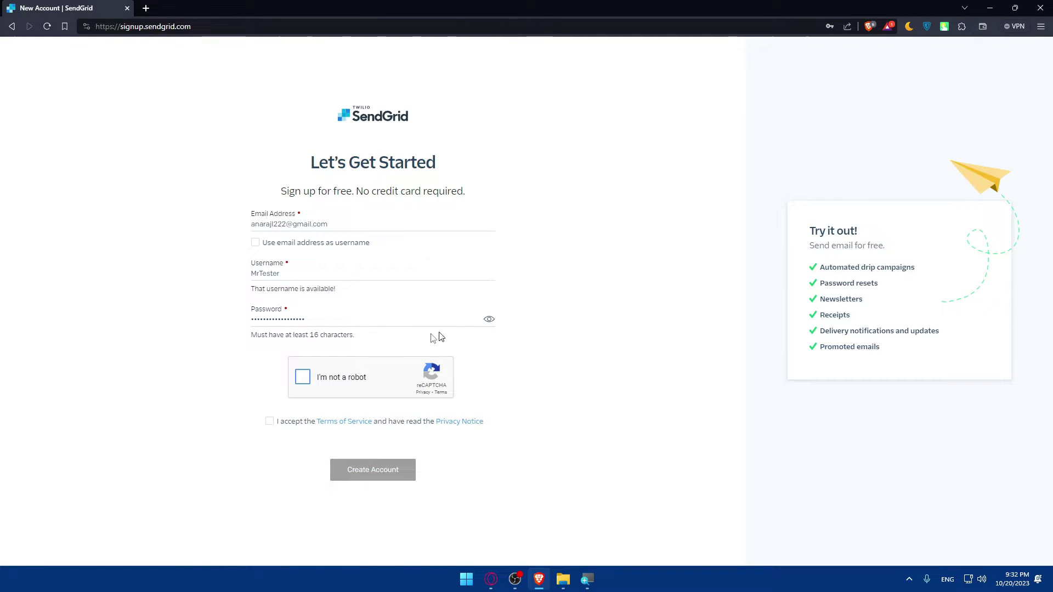
pyautogui.click(304, 378)
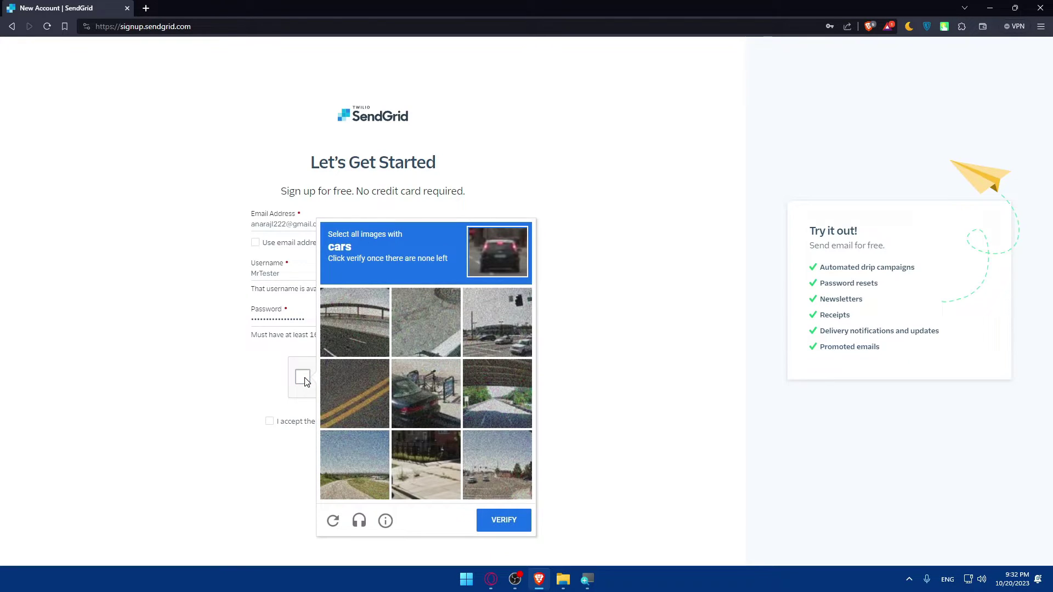
pyautogui.click(418, 387)
pyautogui.click(491, 324)
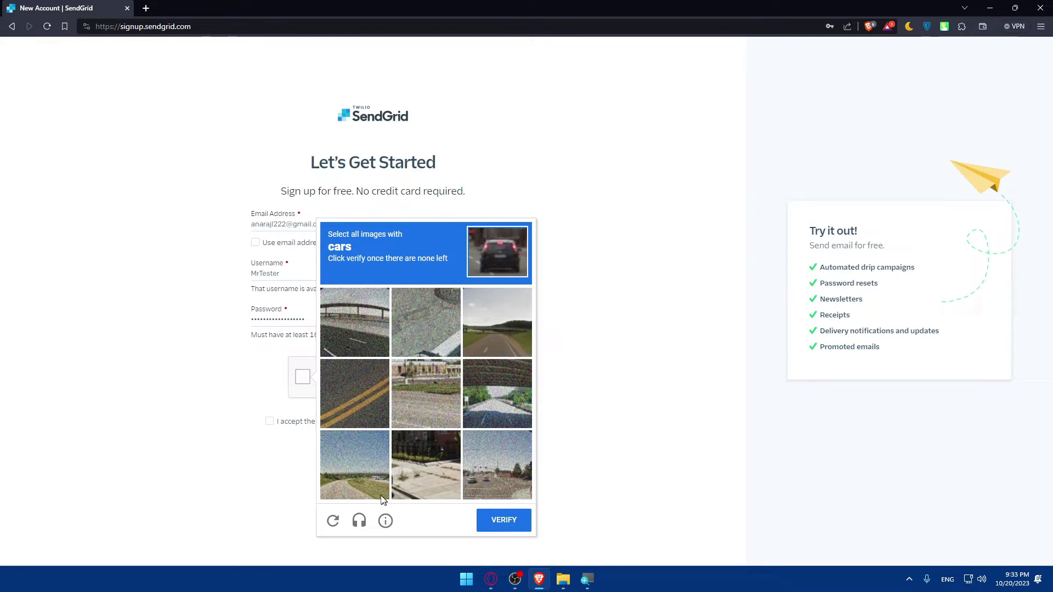
pyautogui.click(492, 472)
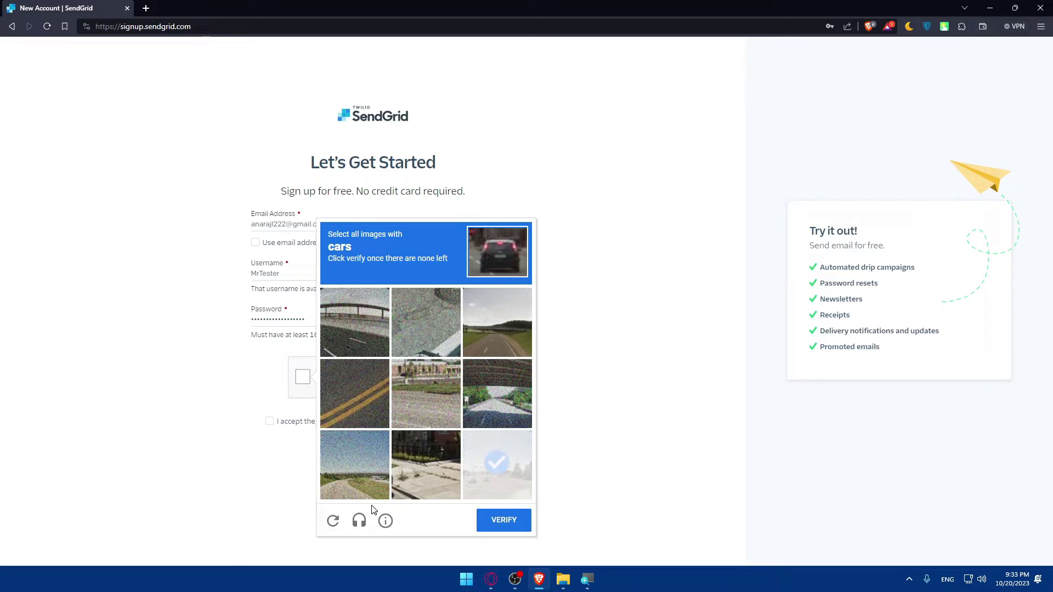
pyautogui.click(465, 478)
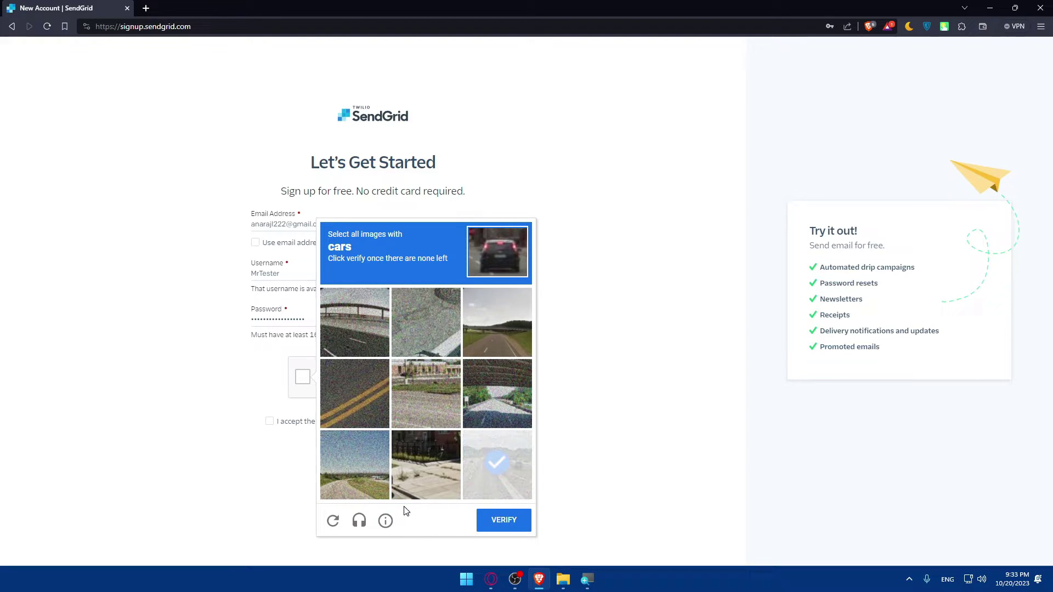
pyautogui.click(502, 524)
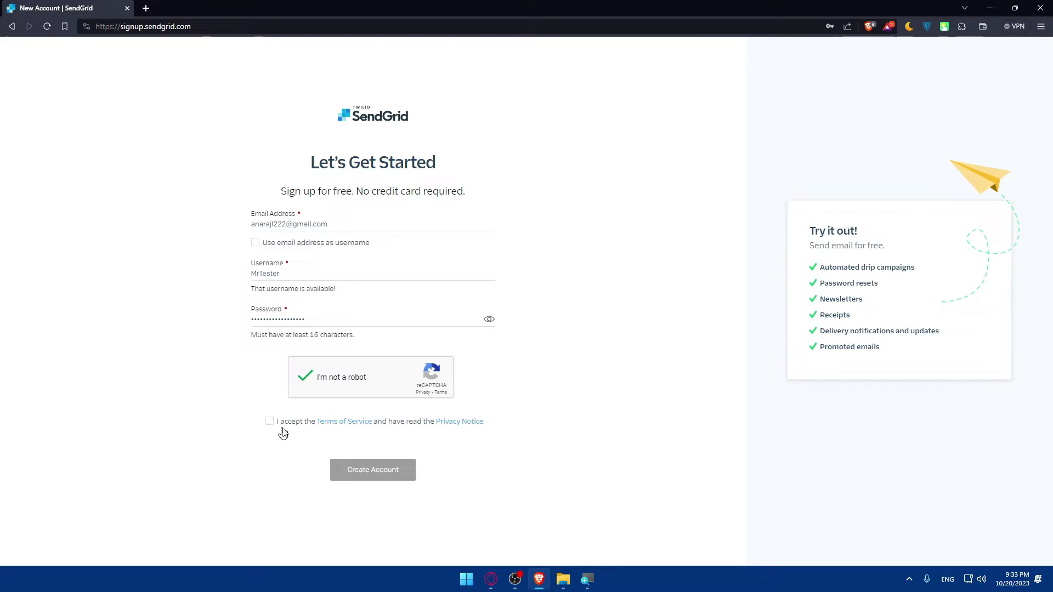
pyautogui.middleClick(362, 422)
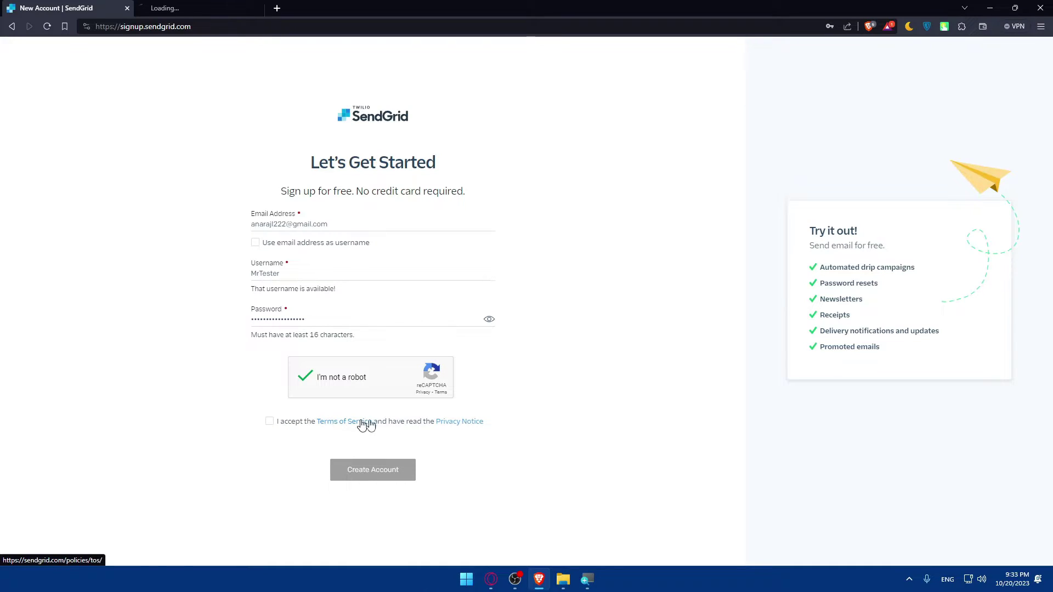
pyautogui.middleClick(448, 423)
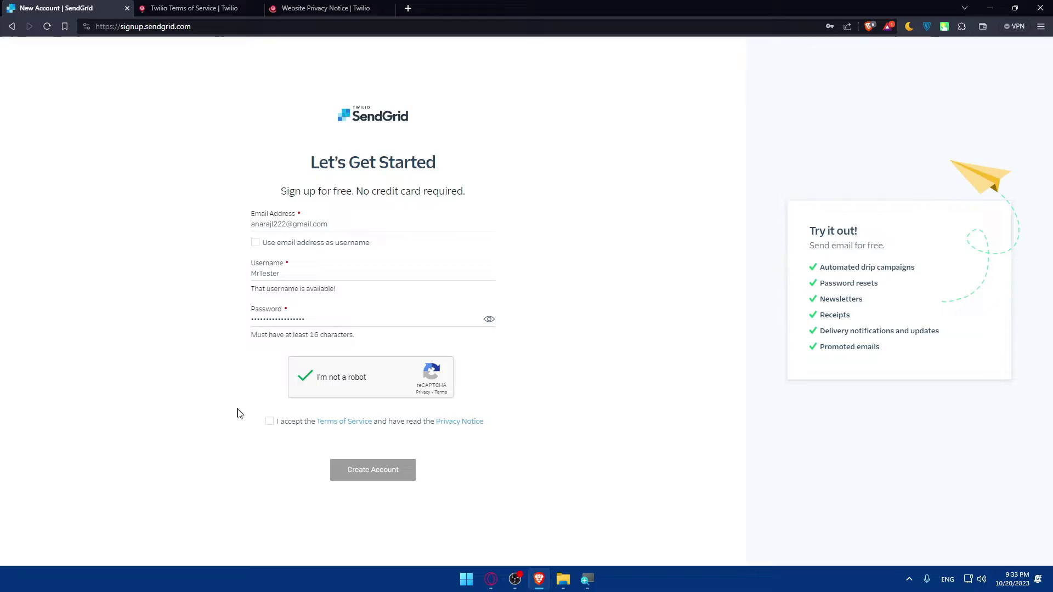
# Switch to the Twilio Terms of Service tab and scroll down to its footer
pyautogui.hotkey('ctrl', 'Tab')
pyautogui.scroll(-10, 463, 269)
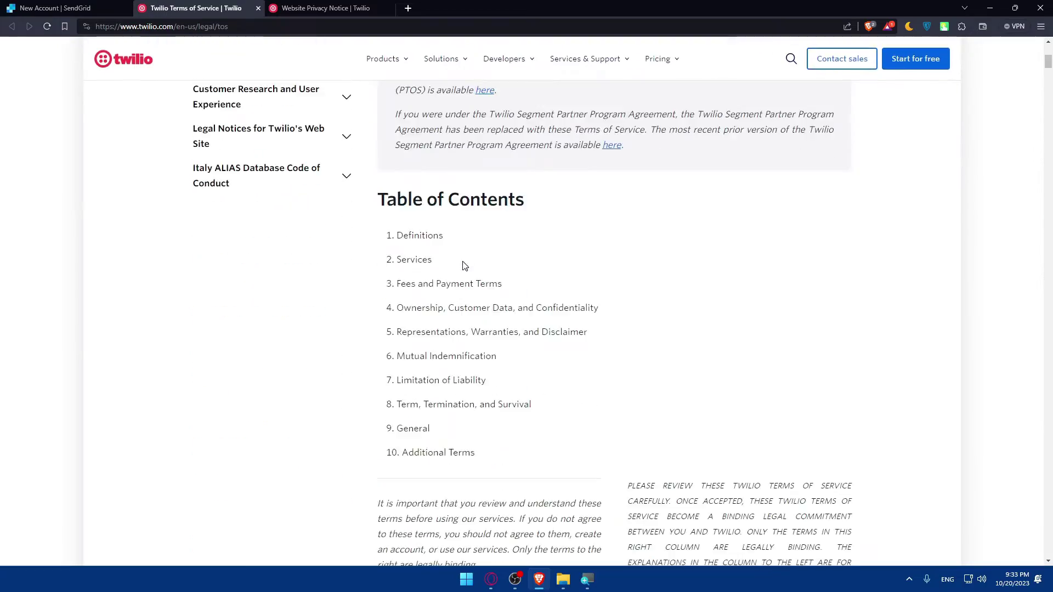
pyautogui.scroll(-20, 463, 272)
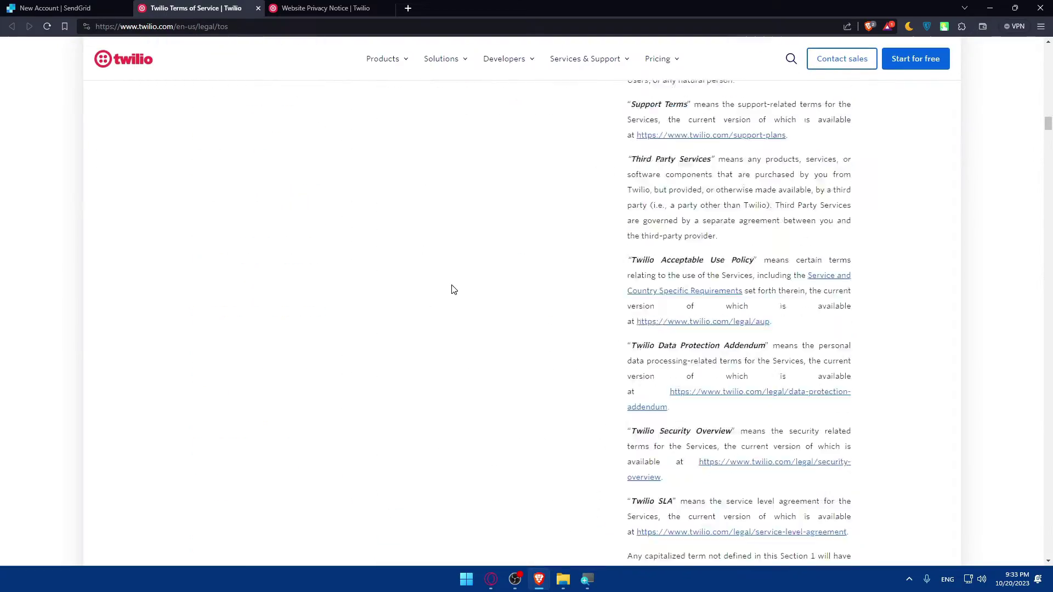
pyautogui.scroll(-20, 449, 286)
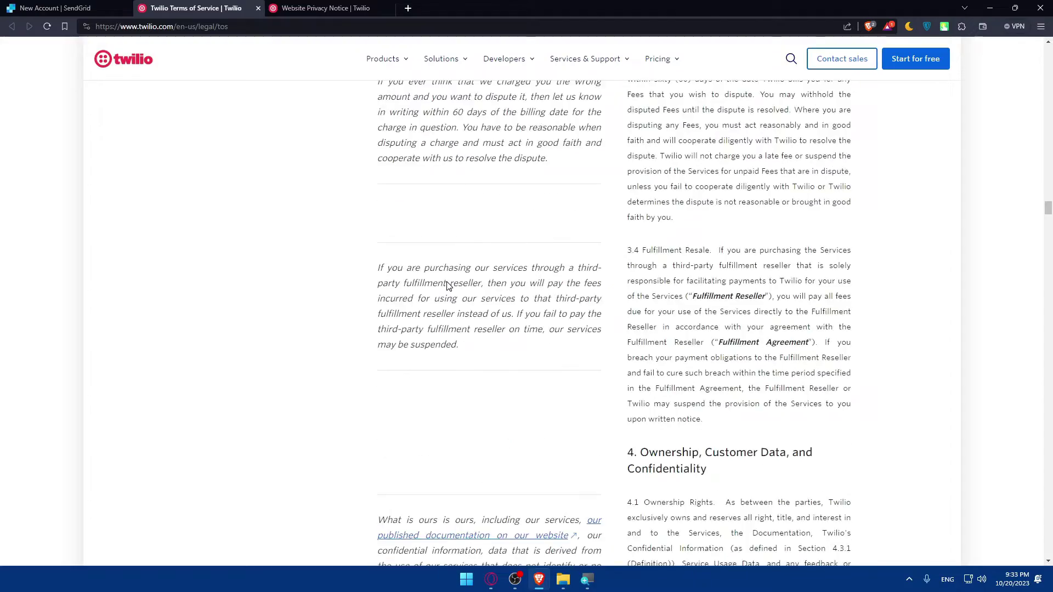
pyautogui.scroll(-20, 446, 285)
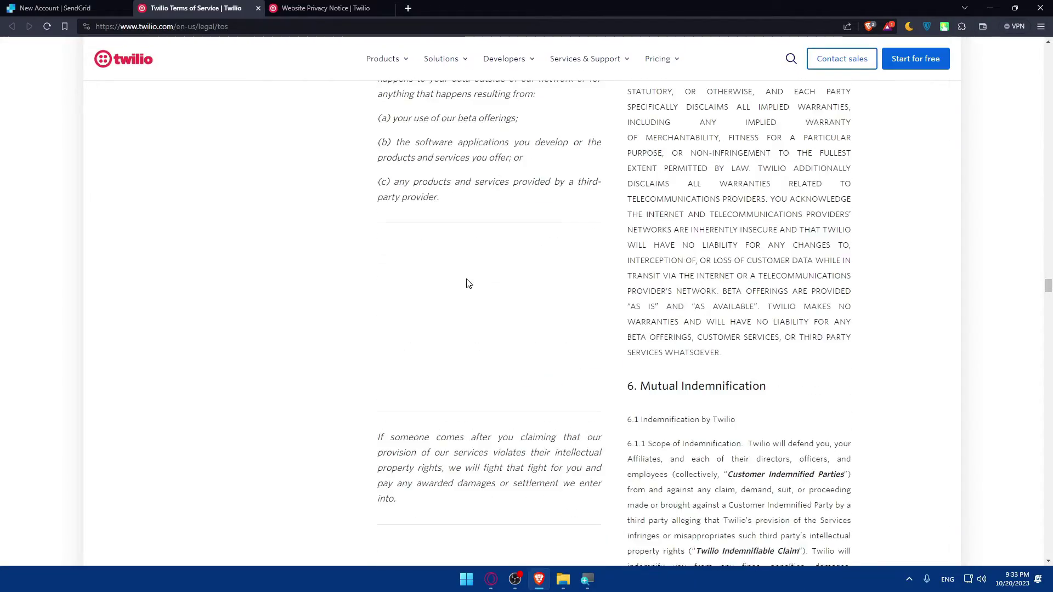
pyautogui.scroll(-20, 466, 282)
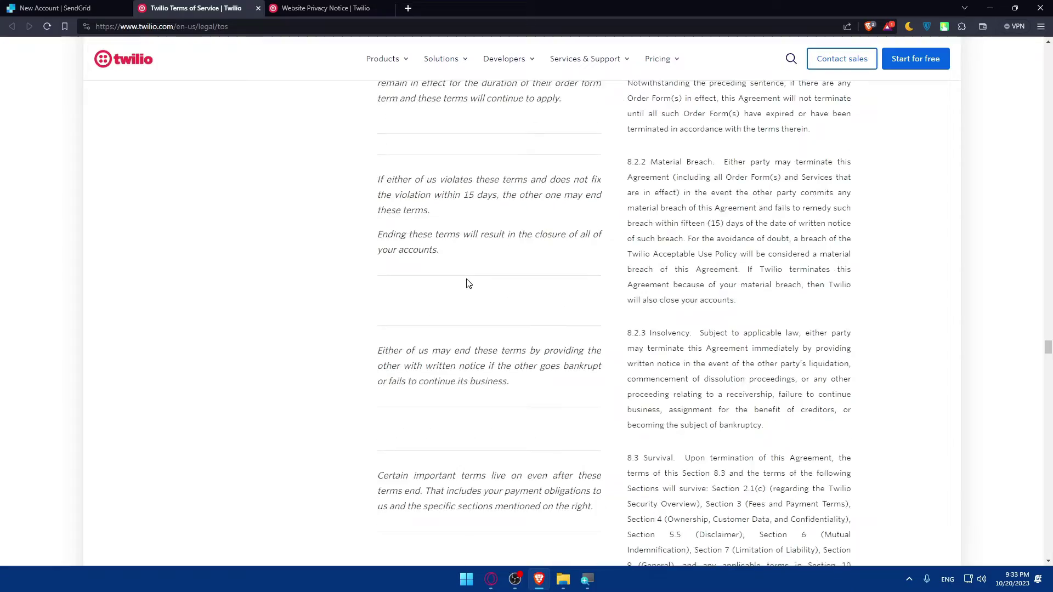
pyautogui.scroll(-20, 466, 253)
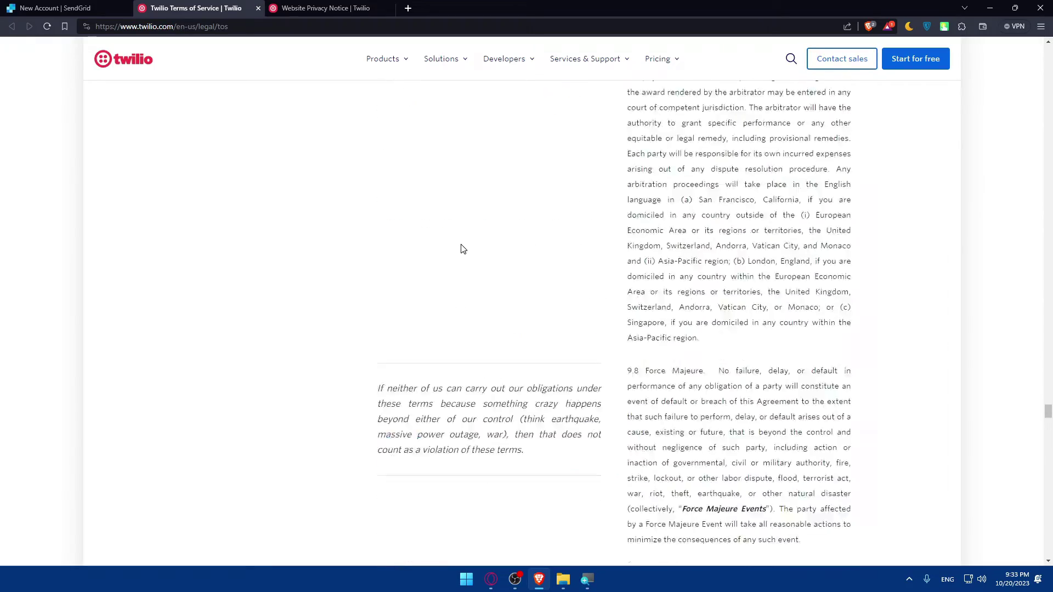
pyautogui.scroll(-20, 464, 249)
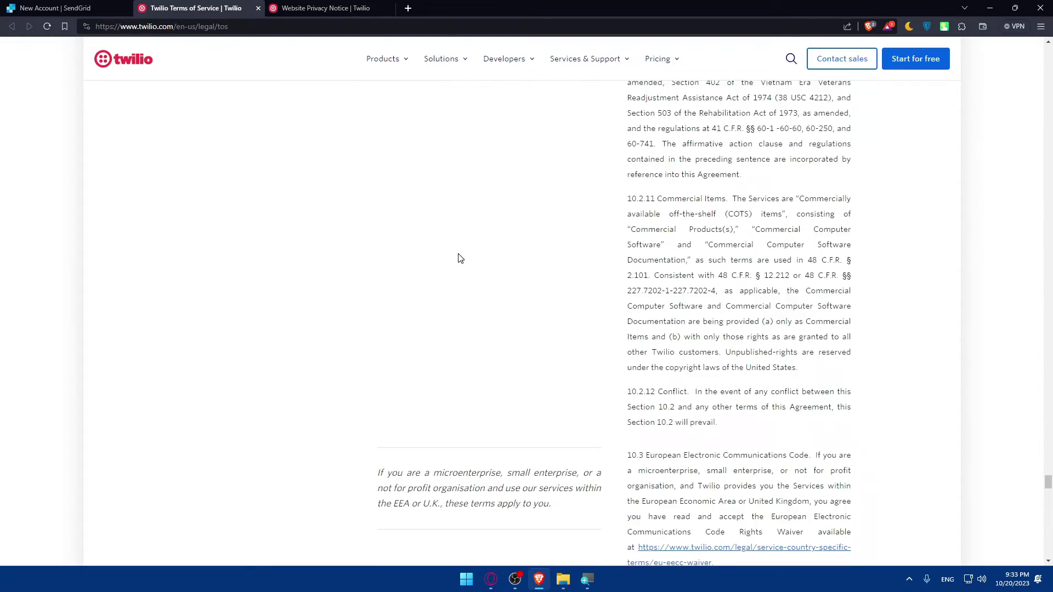
pyautogui.scroll(-20, 461, 258)
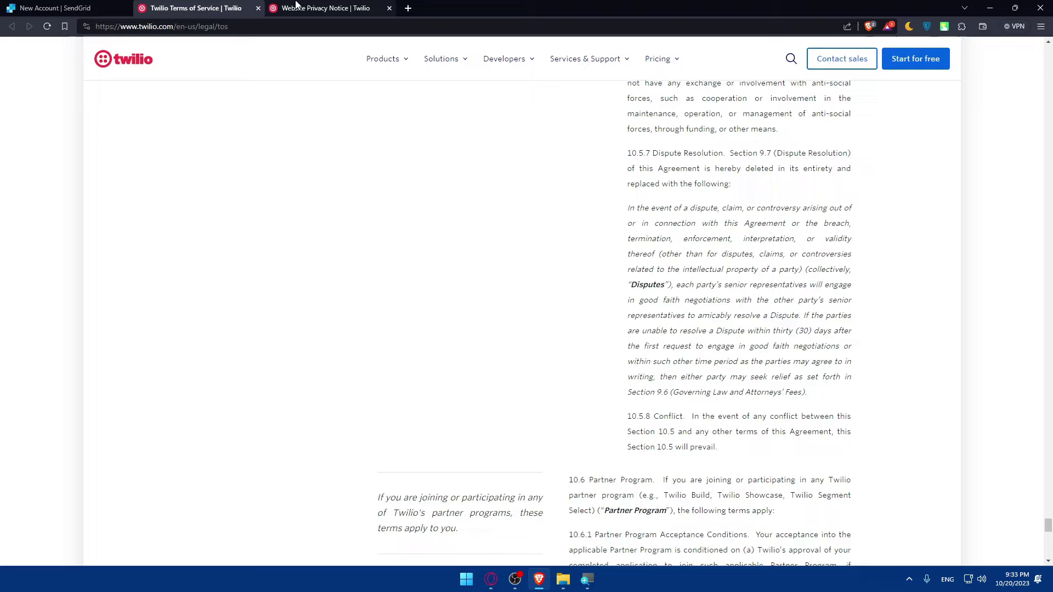
pyautogui.scroll(-20, 493, 189)
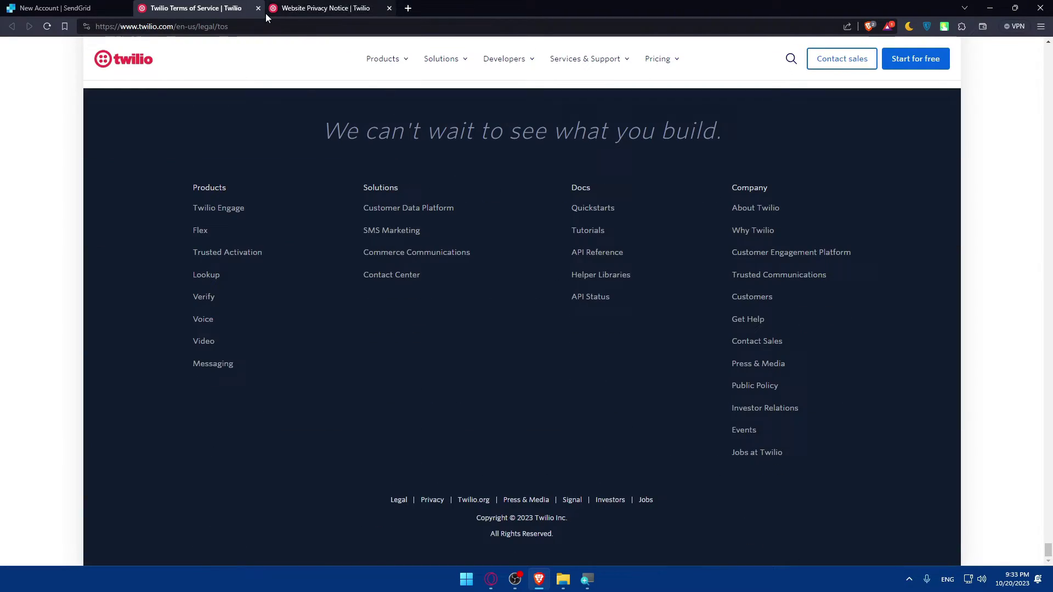
# Close the Terms tab and scroll the Twilio Privacy Notice down to its footer
pyautogui.click(259, 8)
pyautogui.scroll(-10, 518, 214)
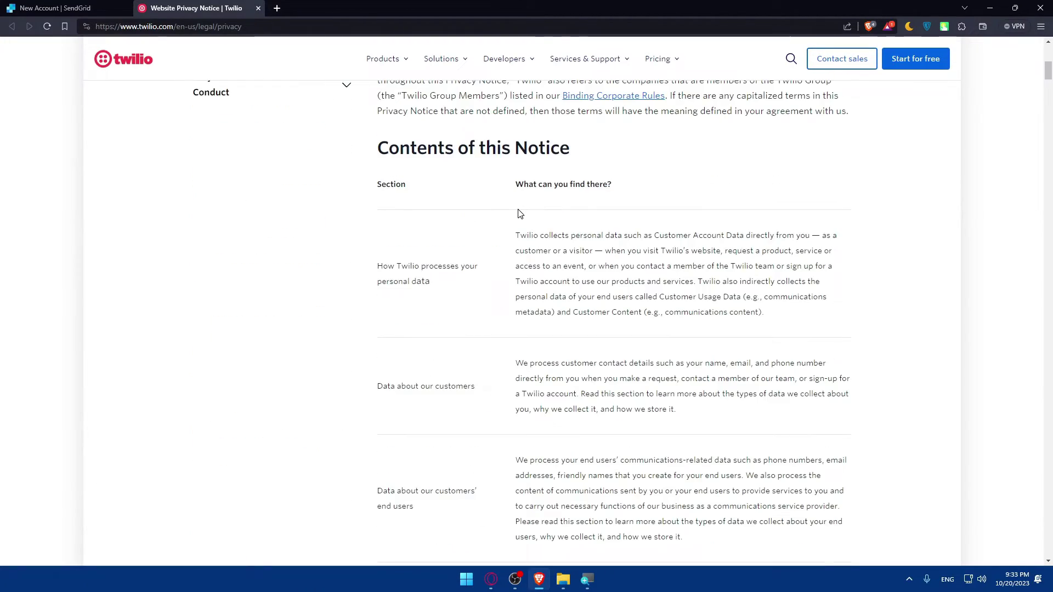
pyautogui.scroll(-15, 519, 214)
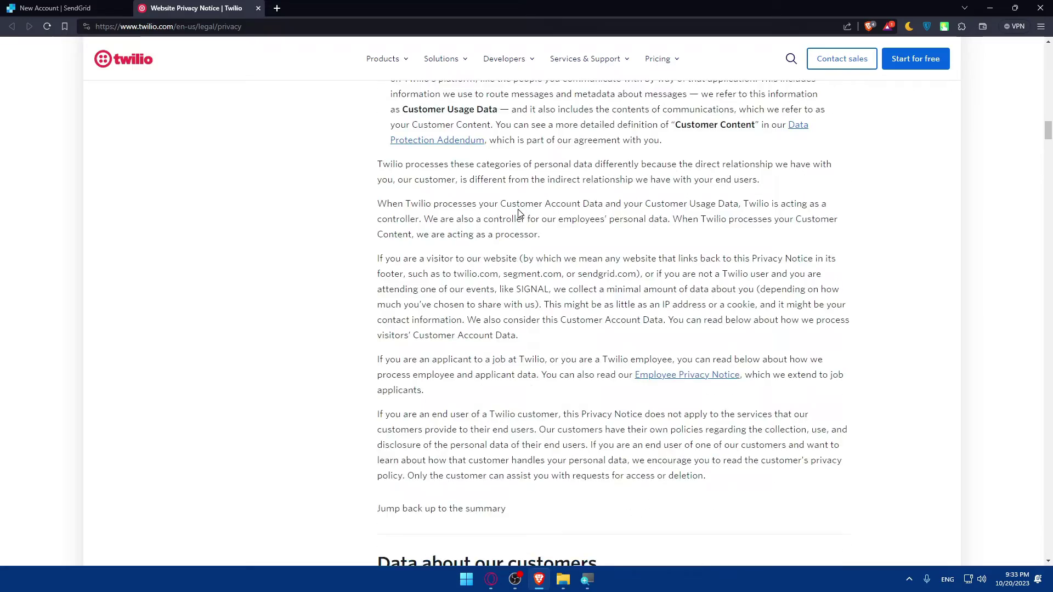
pyautogui.scroll(-20, 519, 216)
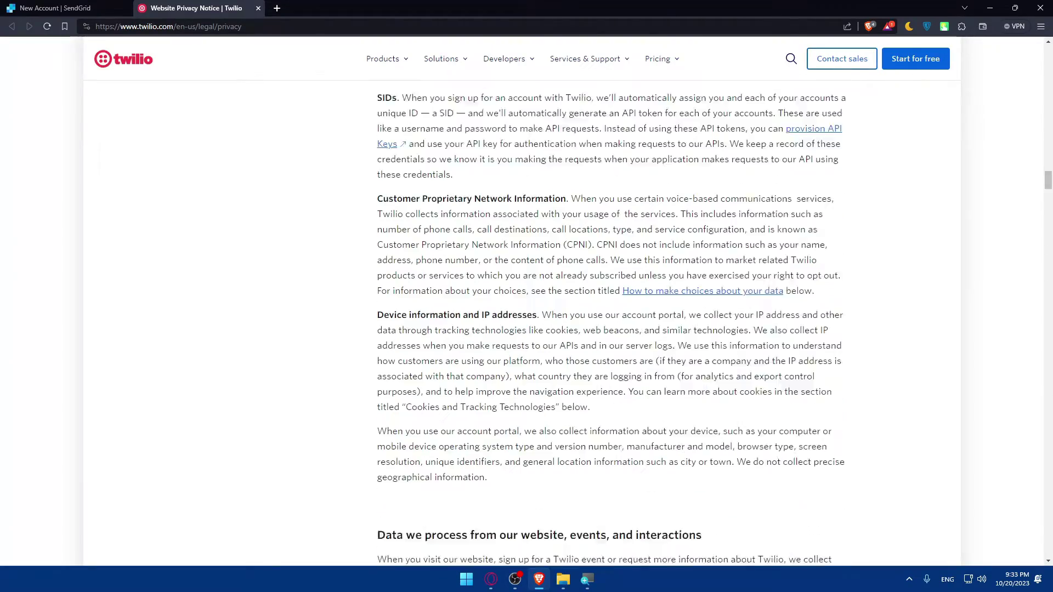
pyautogui.scroll(-16, 519, 216)
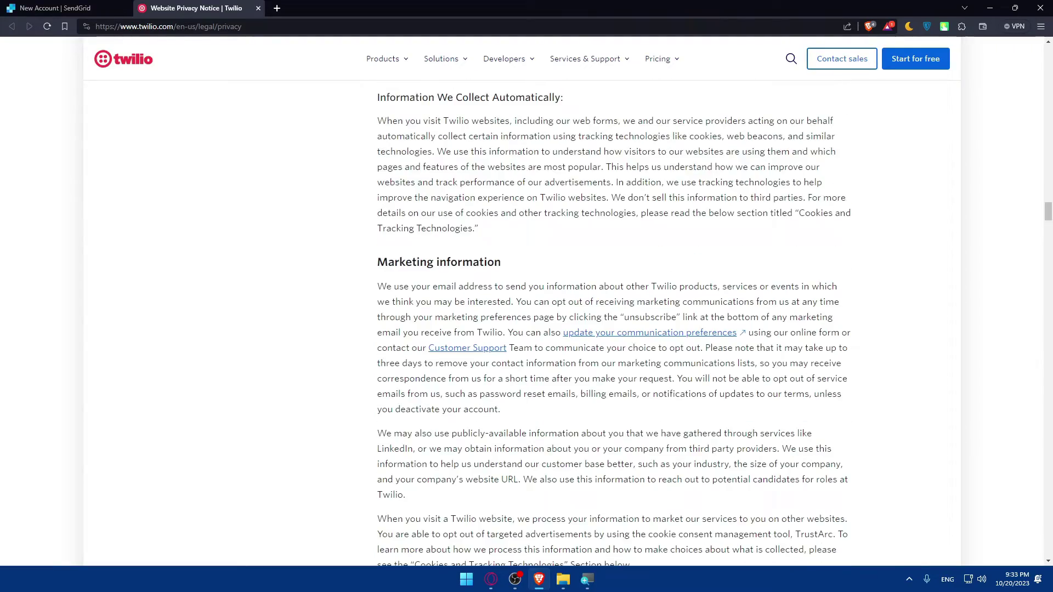
pyautogui.scroll(-20, 522, 220)
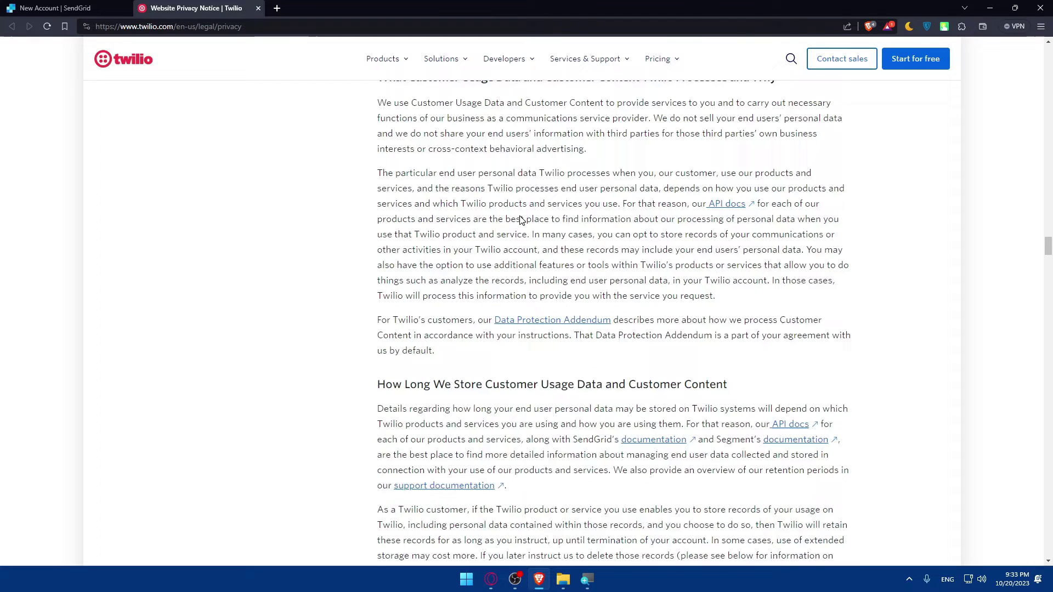
pyautogui.scroll(-2, 521, 220)
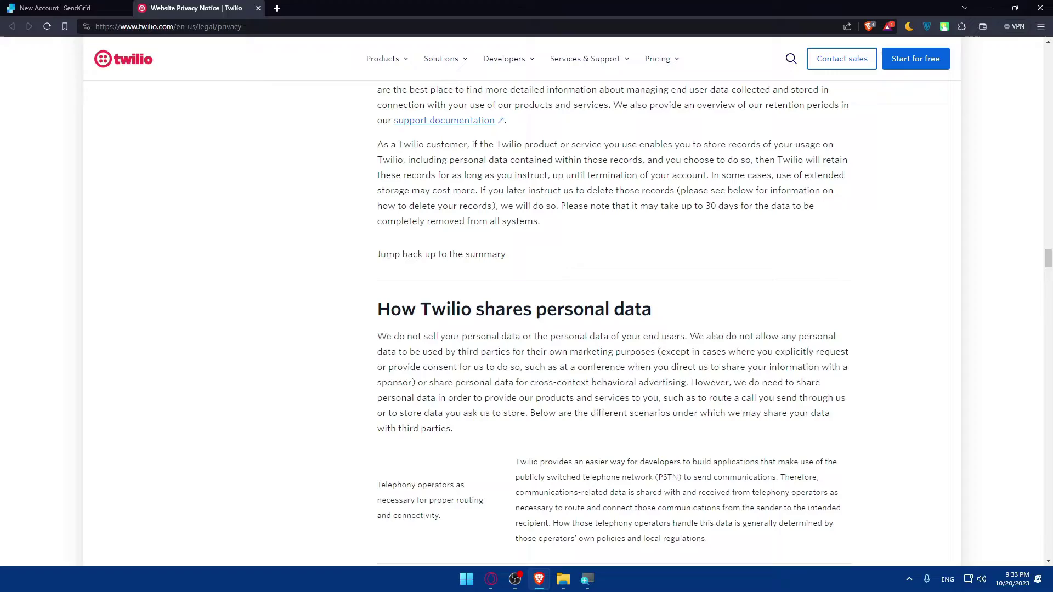
pyautogui.scroll(-20, 811, 182)
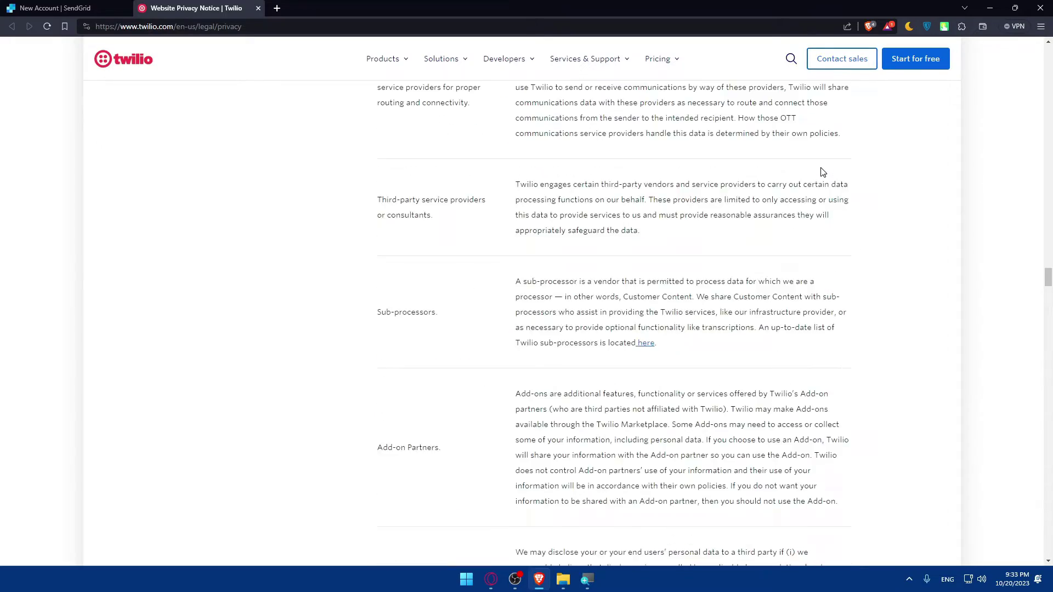
pyautogui.scroll(-20, 749, 215)
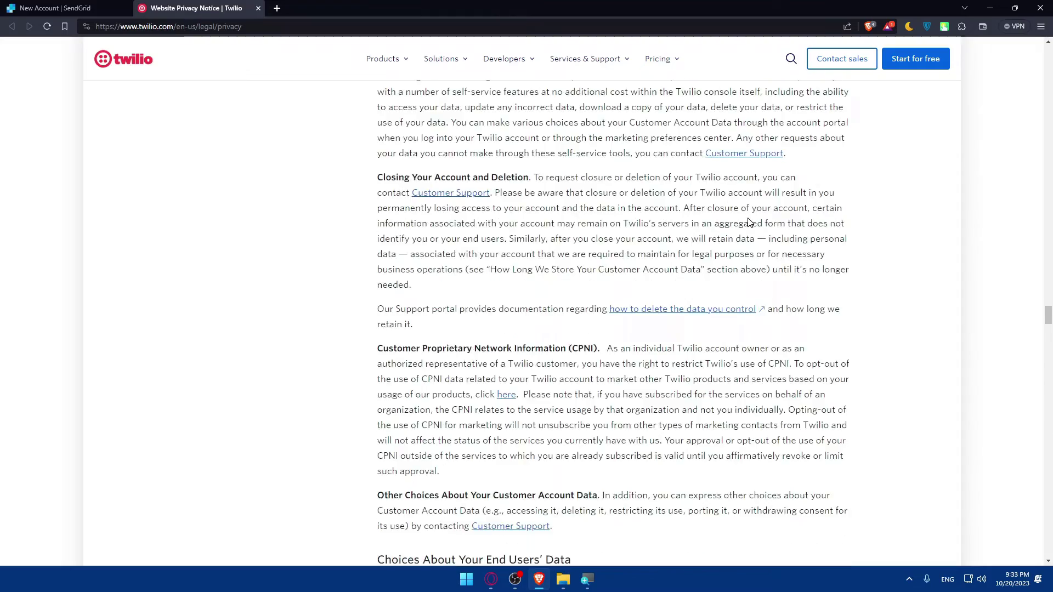
pyautogui.scroll(-8, 749, 215)
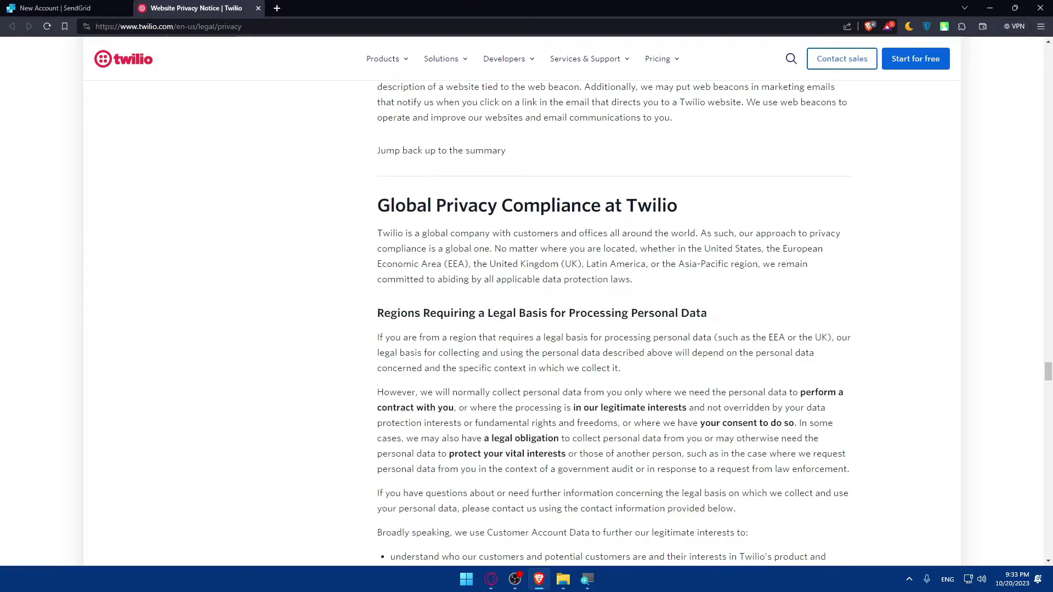
pyautogui.scroll(-20, 746, 212)
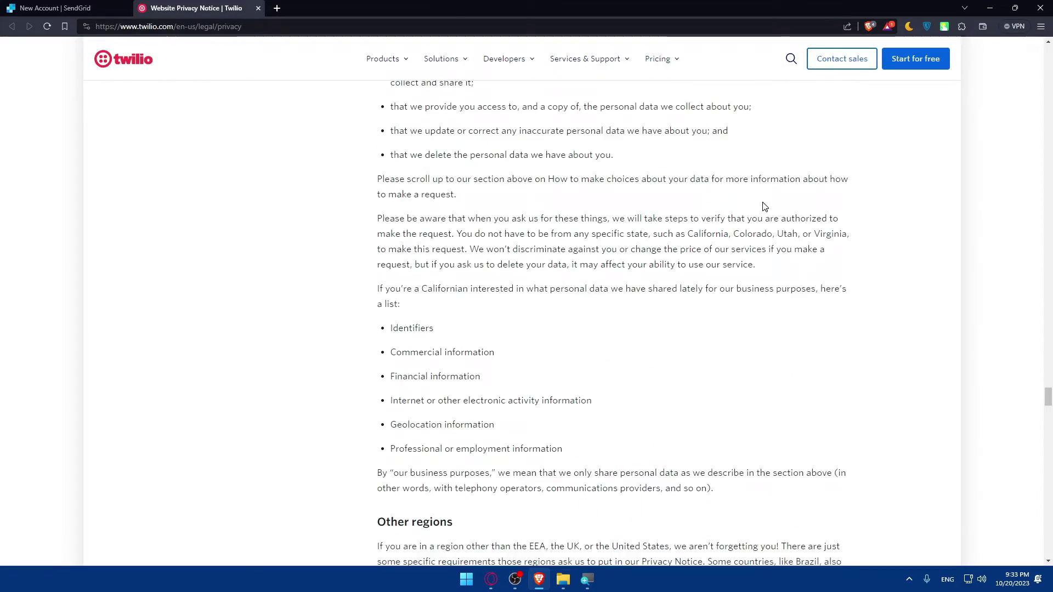
pyautogui.scroll(-20, 764, 207)
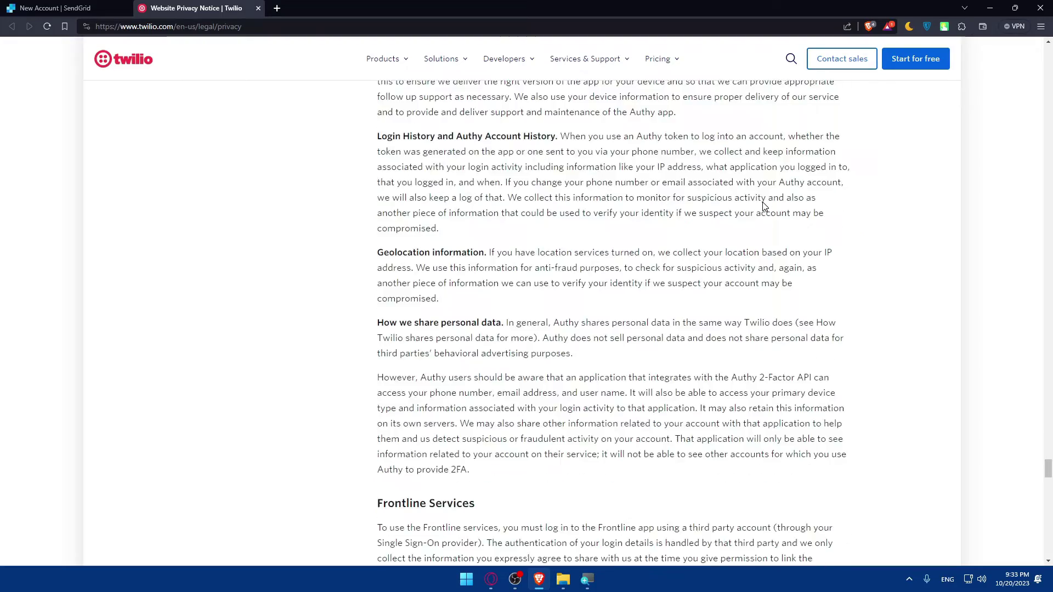
pyautogui.scroll(-15, 613, 324)
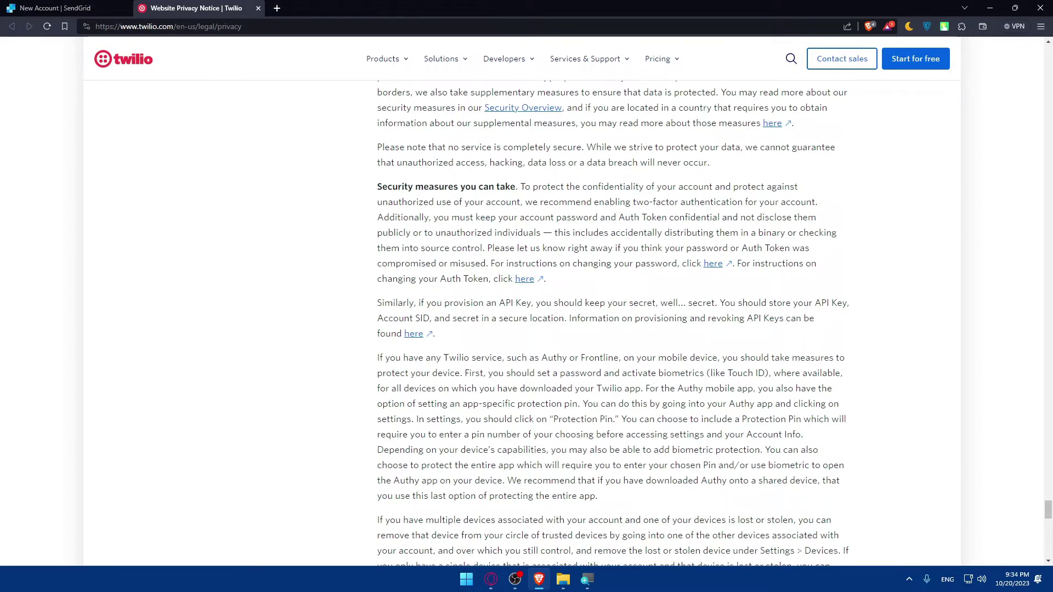
pyautogui.scroll(-20, 722, 223)
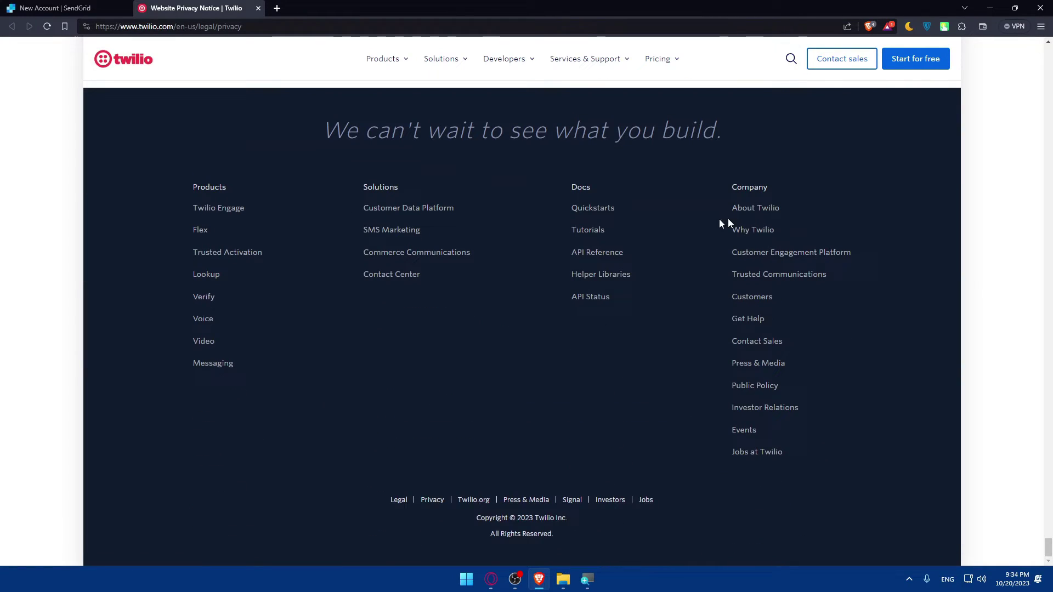
# Close the Privacy Notice tab, accept the Terms of Service, and create the account
pyautogui.click(258, 8)
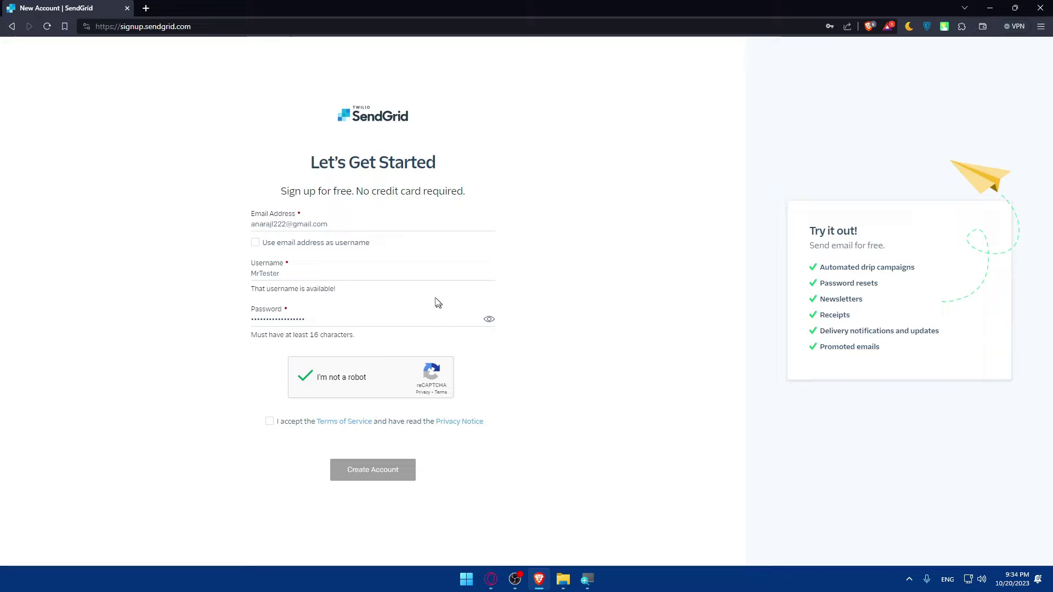
pyautogui.click(269, 421)
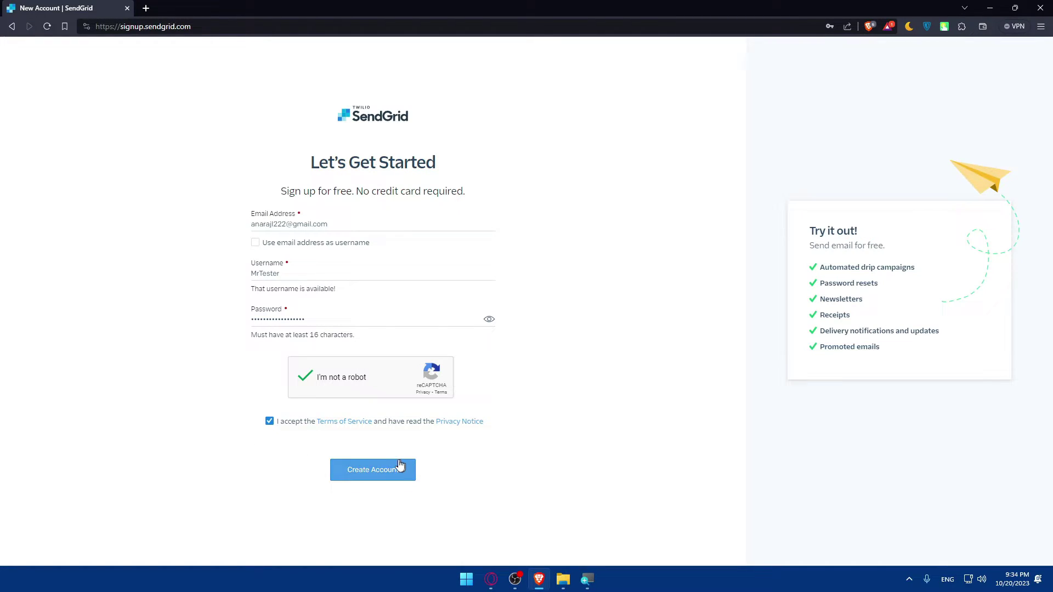
pyautogui.click(371, 473)
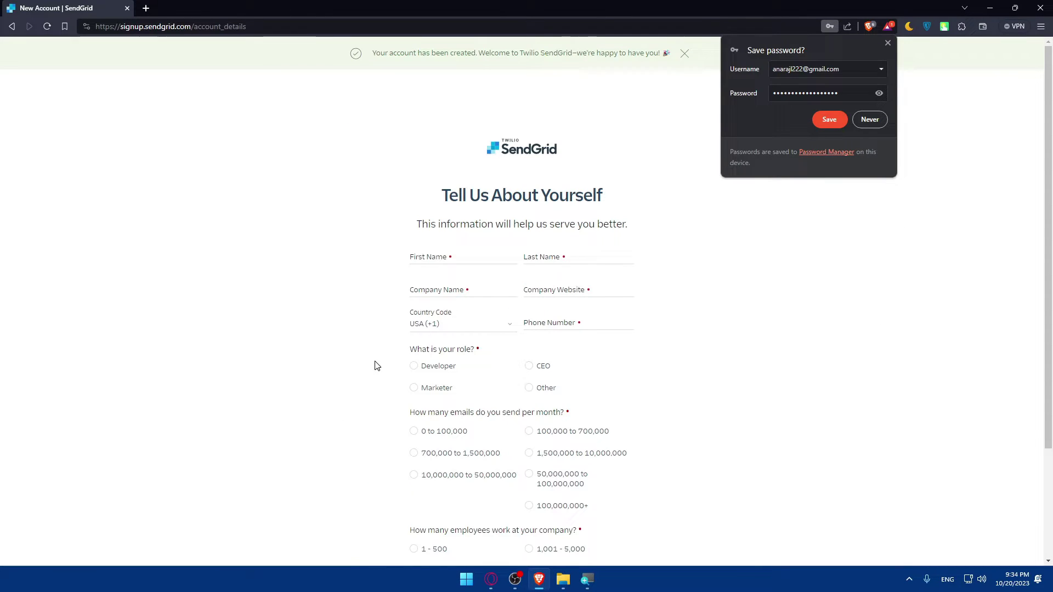
# Dismiss the save-password prompt and look over the account-created welcome message
pyautogui.click(888, 43)
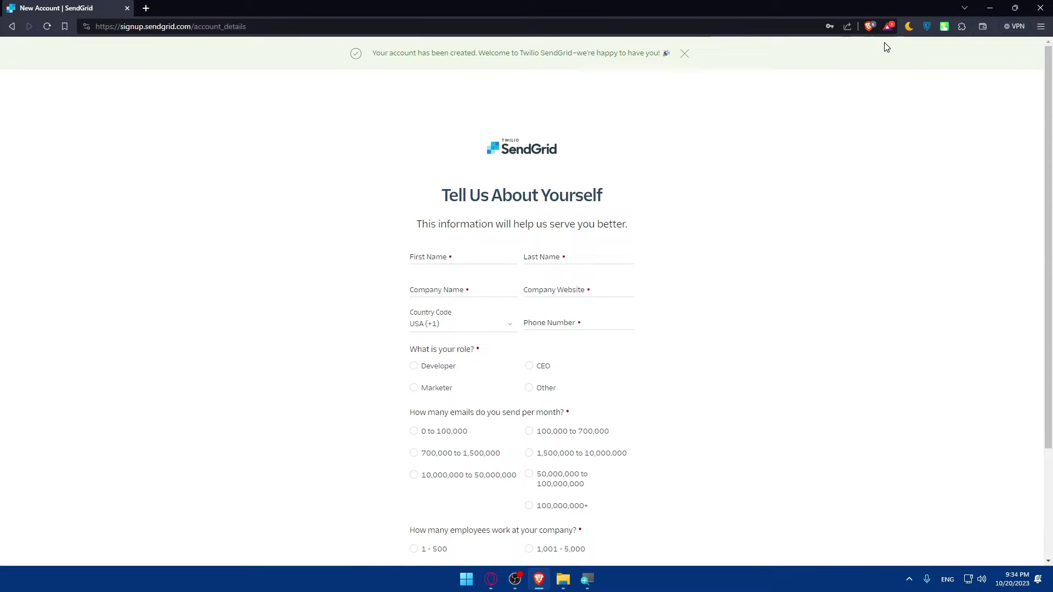
pyautogui.scroll(-2, 503, 258)
pyautogui.scroll(2, 492, 259)
pyautogui.moveTo(372, 52); pyautogui.dragTo(578, 77)
pyautogui.click(587, 85)
# Enter the first and last name, company name 'test', and begin the company website
pyautogui.click(434, 253)
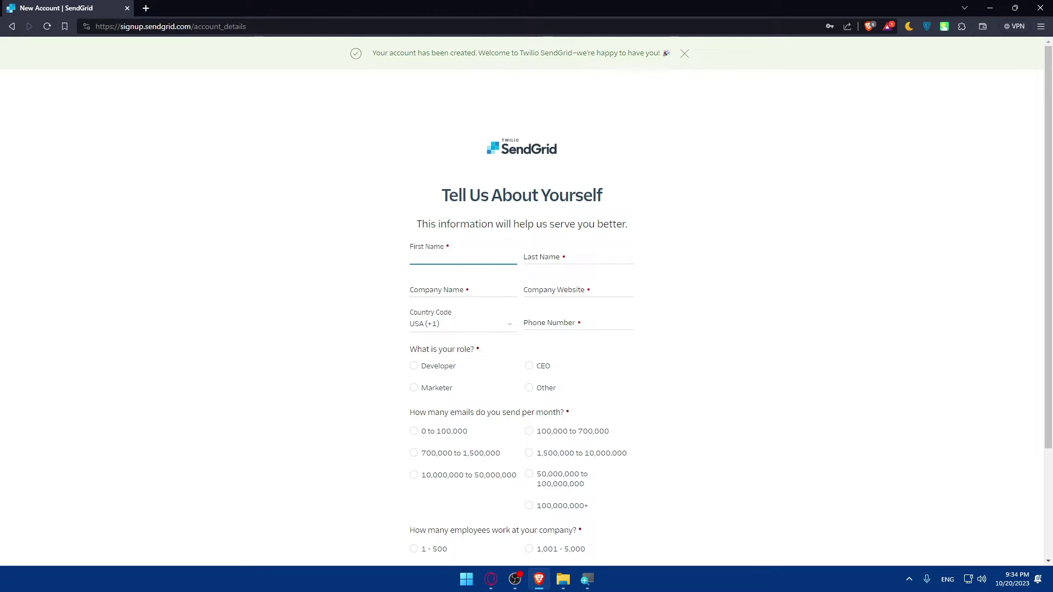
pyautogui.write('test')
pyautogui.click(585, 252)
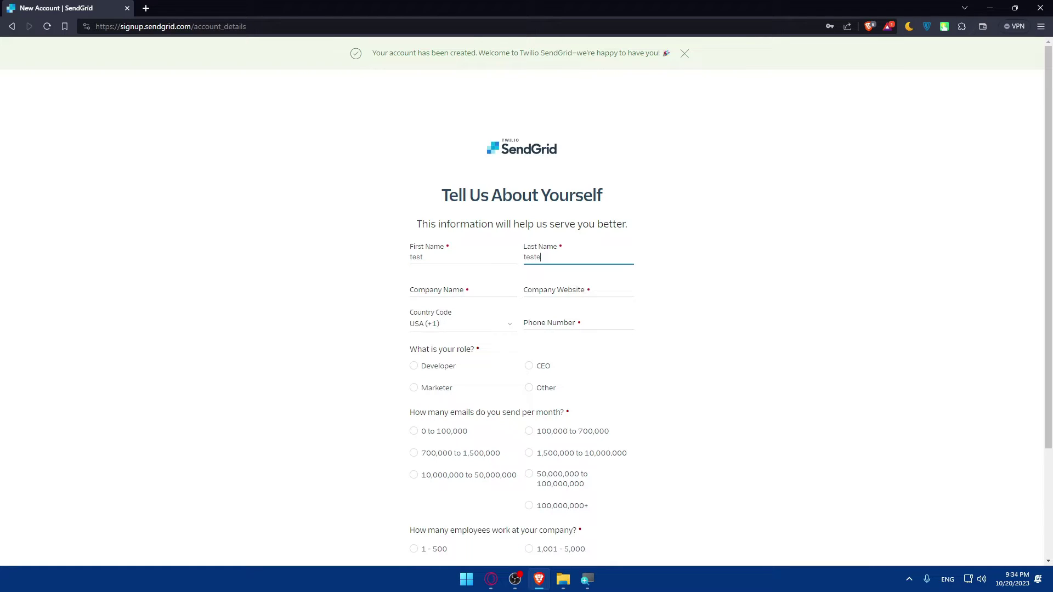
pyautogui.click(460, 293)
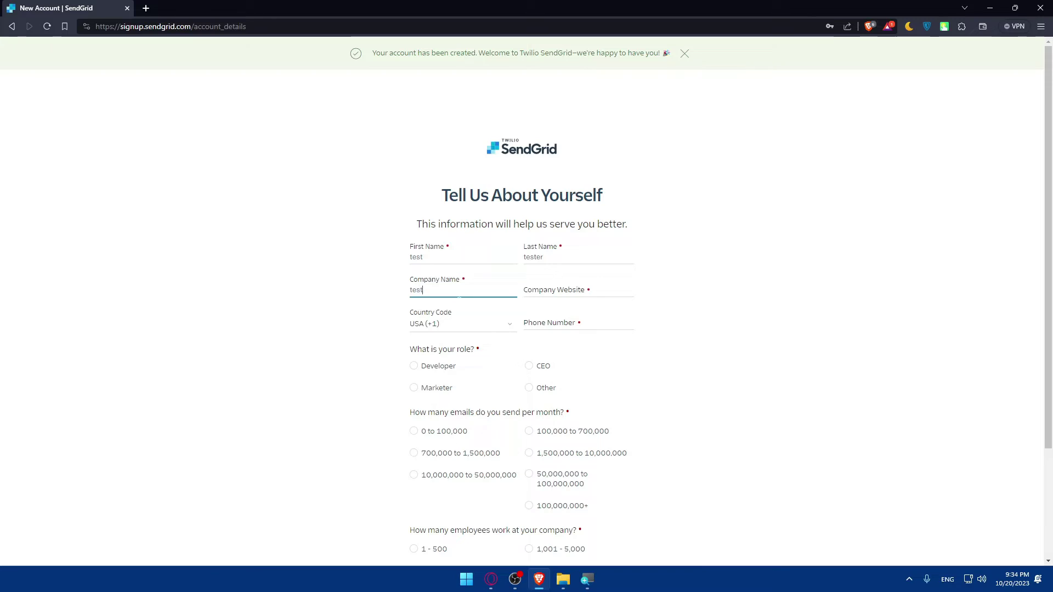
pyautogui.write('test')
pyautogui.press('Tab')
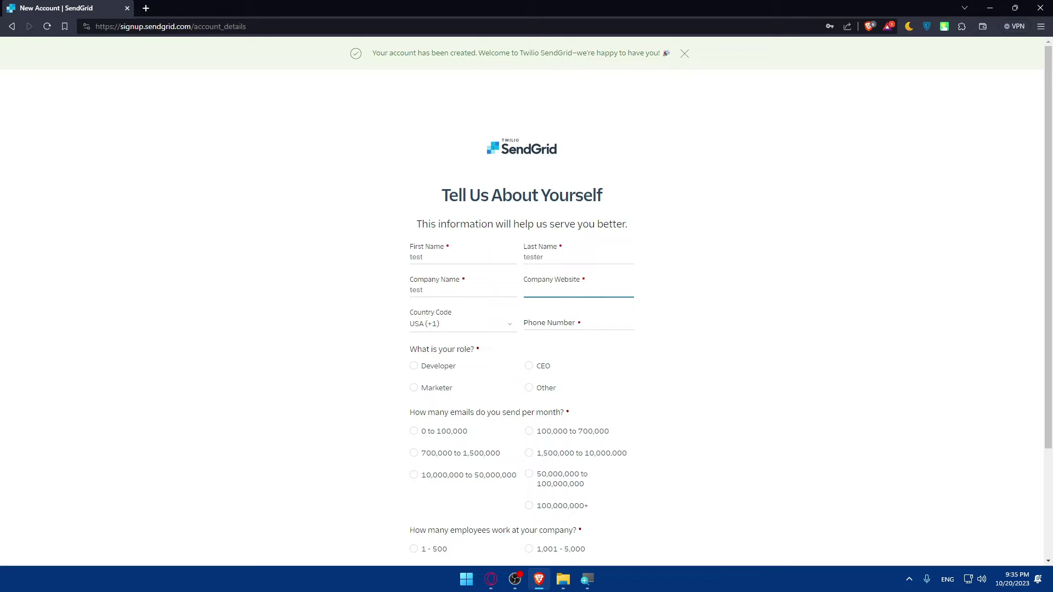
pyautogui.write('https')
pyautogui.write(':')
pyautogui.write('//')
pyautogui.write('test')
pyautogui.write('.c')
pyautogui.click(567, 289)
pyautogui.write('www.')
pyautogui.press('BackSpace')
pyautogui.press('BackSpace')
pyautogui.press('BackSpace')
pyautogui.press('BackSpace')
pyautogui.press('BackSpace')
pyautogui.press('BackSpace')
pyautogui.write('mromia')
# Keep country code USA (+1) and paste in the phone number
pyautogui.click(473, 331)
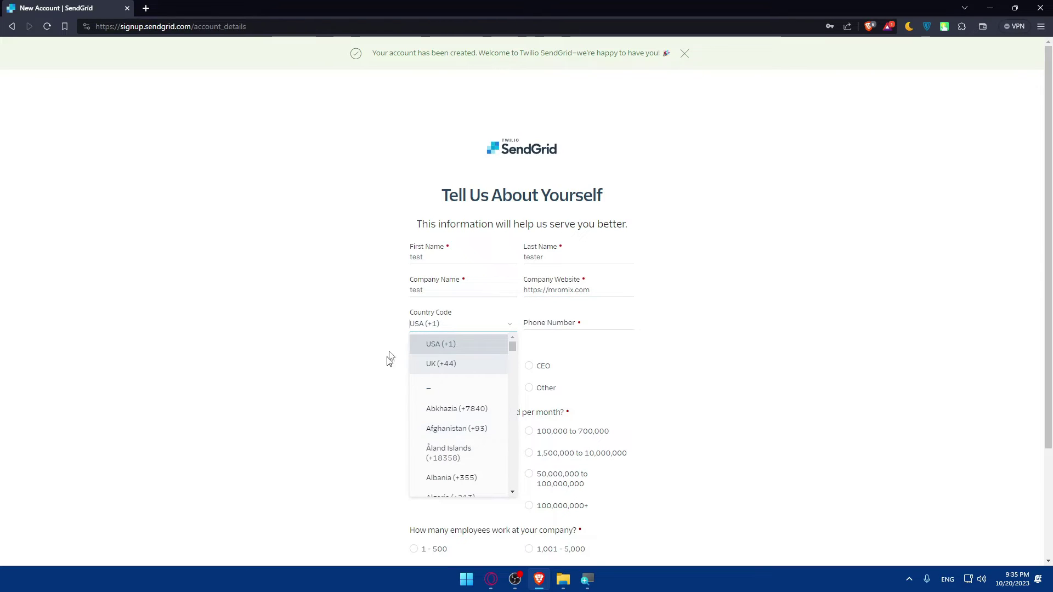
pyautogui.click(317, 330)
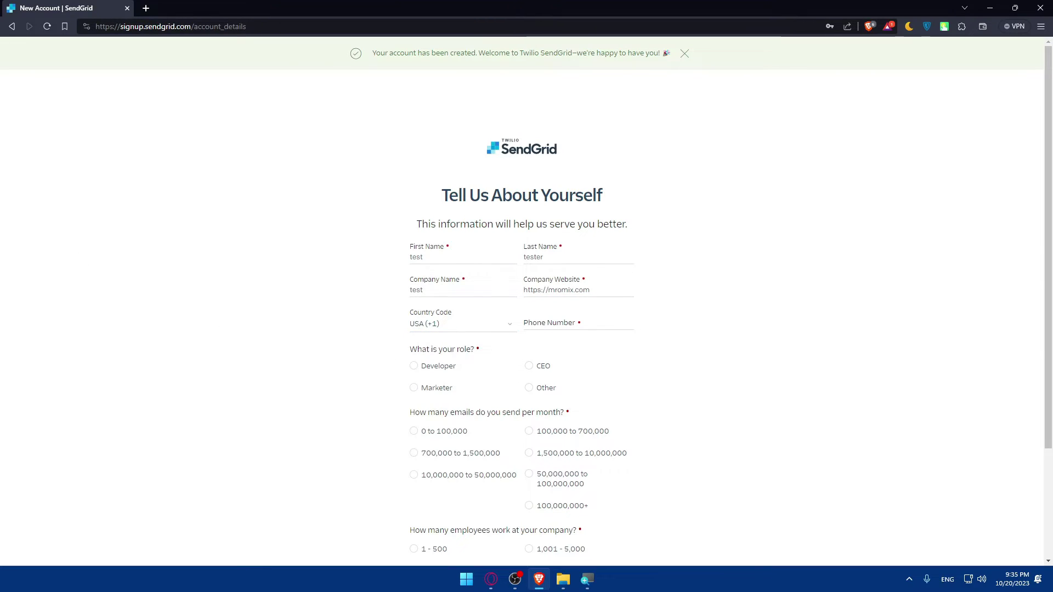
pyautogui.hotkey('alt', 'Tab')
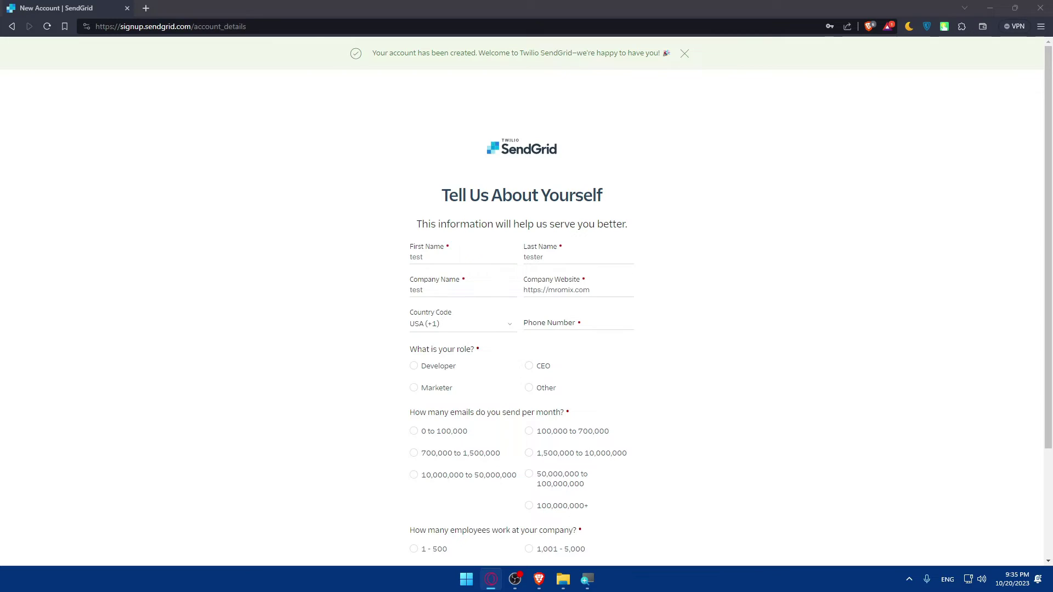
pyautogui.click(566, 326)
pyautogui.hotkey('ctrl', 'v')
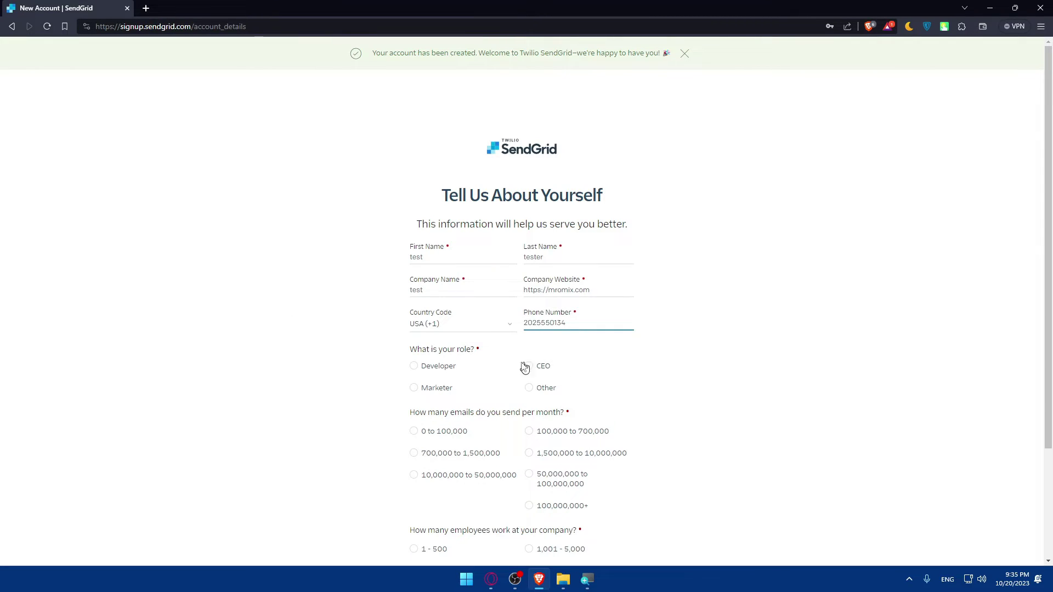
pyautogui.click(361, 362)
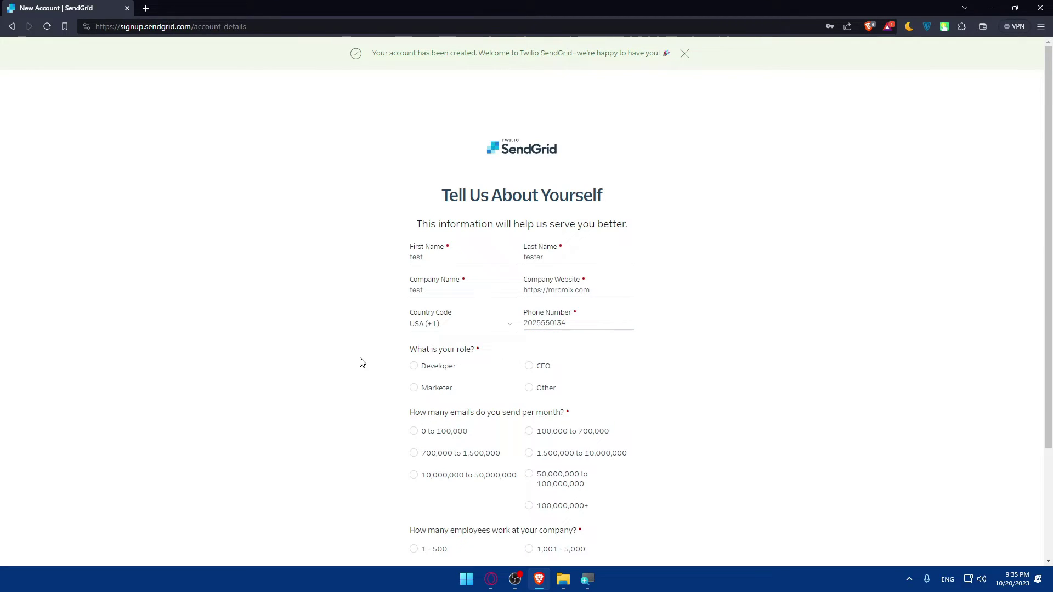
# Set role to Other, 0 to 100,000 emails per month, and 1 - 500 employees
pyautogui.click(424, 368)
pyautogui.click(525, 367)
pyautogui.click(416, 390)
pyautogui.click(530, 389)
pyautogui.scroll(-3, 343, 334)
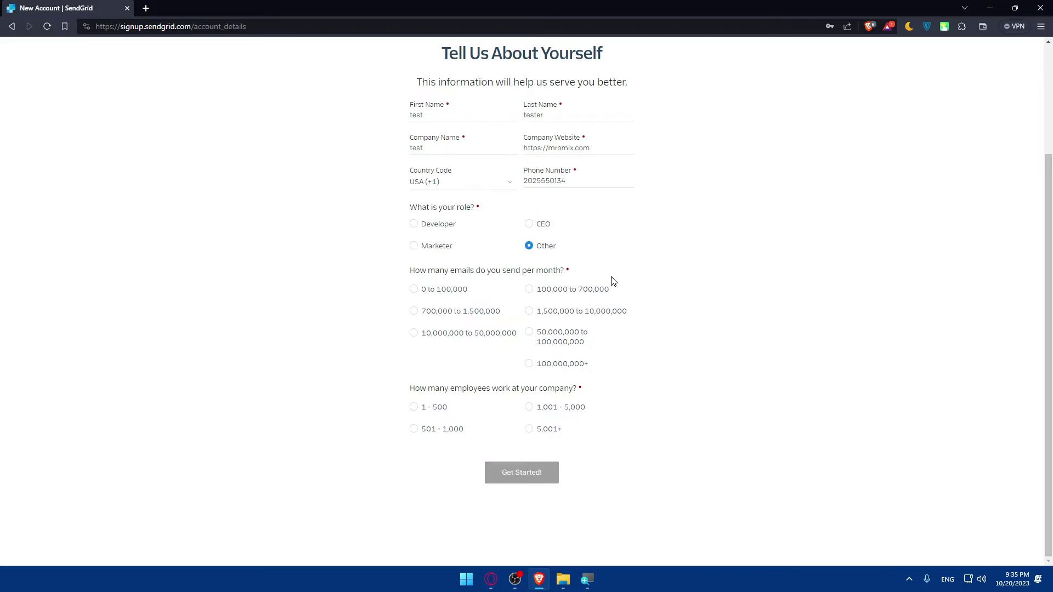
pyautogui.click(414, 289)
pyautogui.click(530, 291)
pyautogui.click(414, 311)
pyautogui.click(376, 294)
pyautogui.click(413, 412)
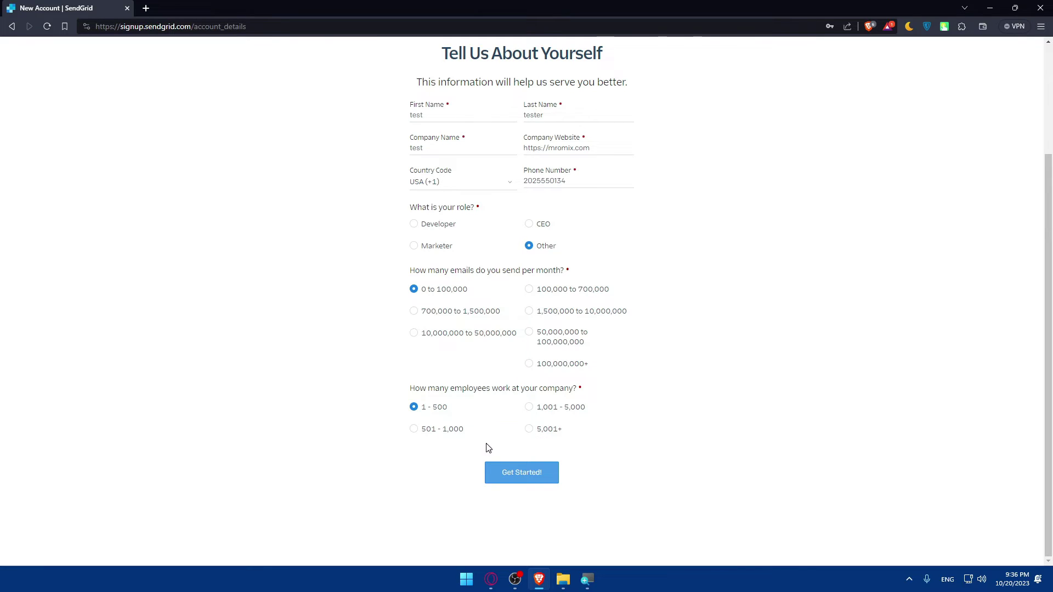
# Submit the completed profile form with Get Started! to reach the 2FA email checkpoint
pyautogui.click(504, 473)
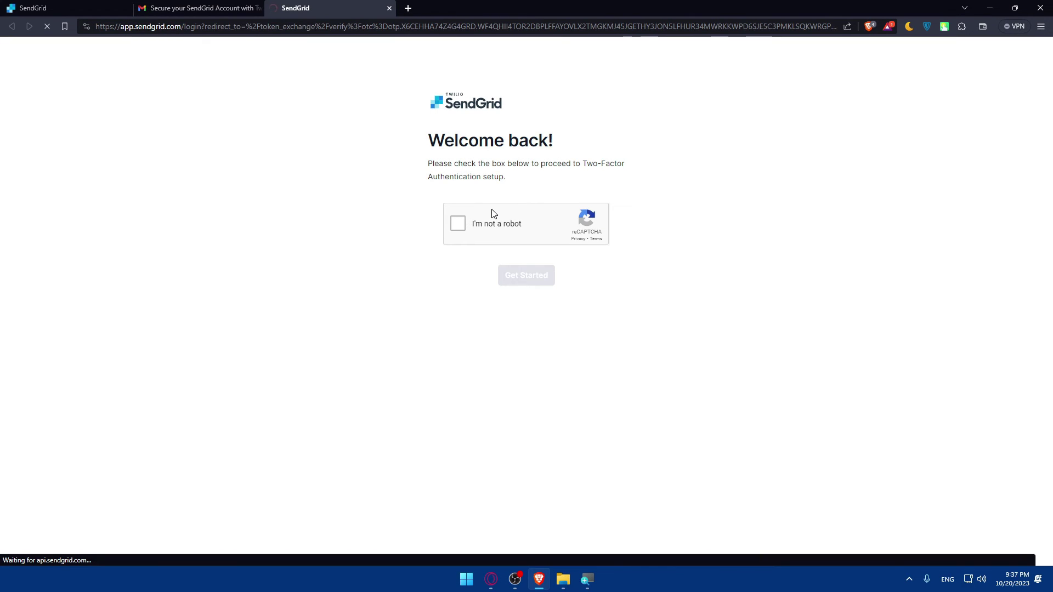
# Close the SendGrid login tab opened from the emailed setup link
pyautogui.click(389, 9)
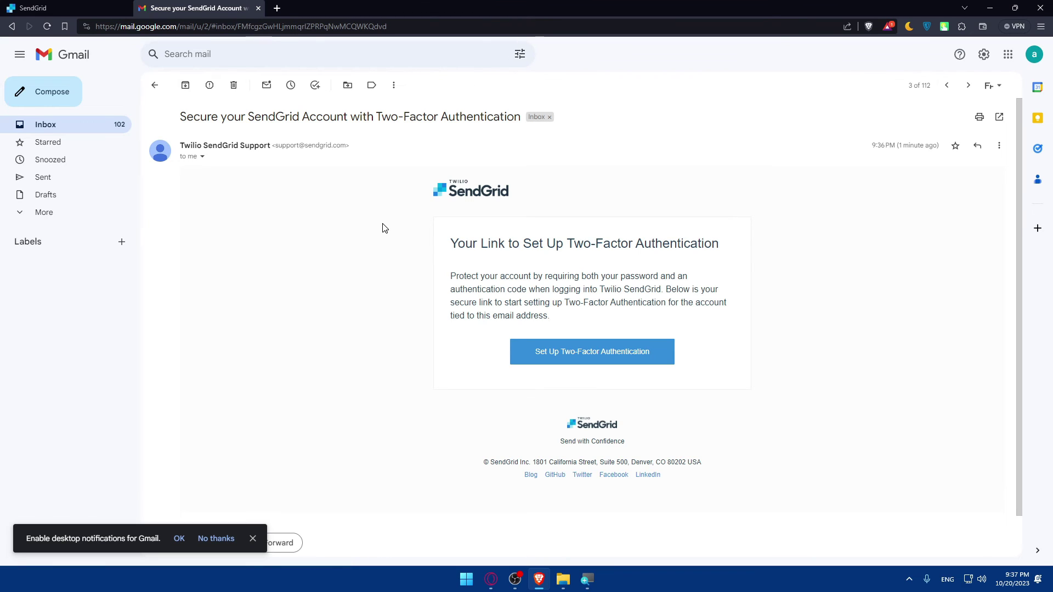
# Close the Gmail tab, leaving the SendGrid 2FA checkpoint, and switch to Opera
pyautogui.click(259, 8)
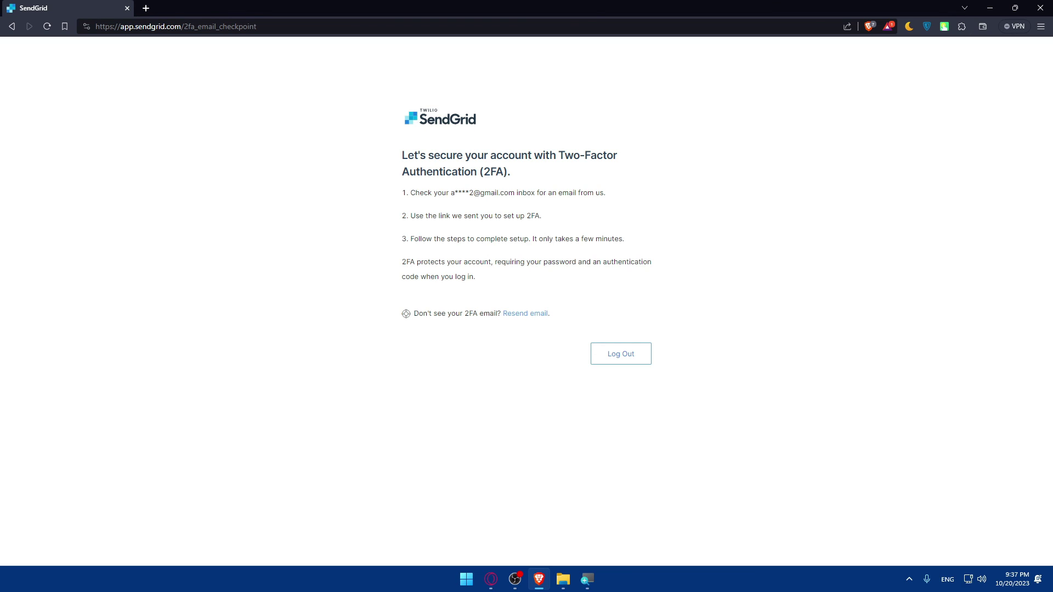
pyautogui.hotkey('alt', 'Tab')
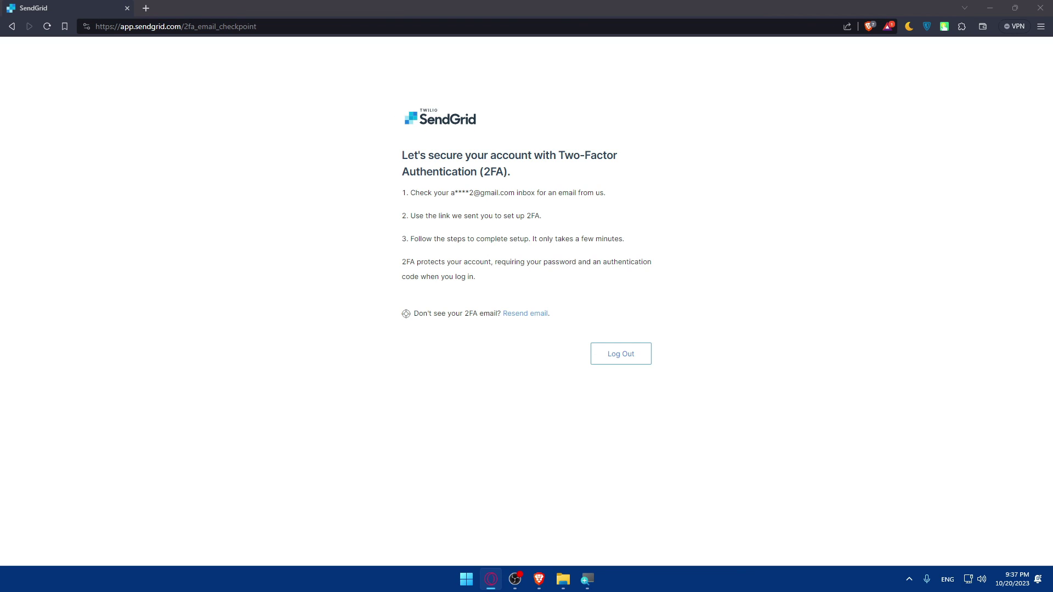